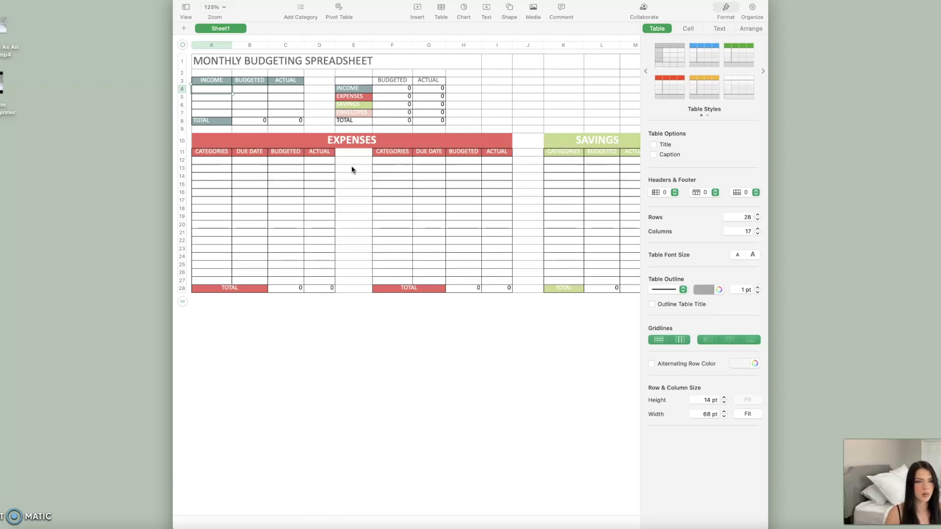
- Enter 13,452.98 in the first empty row of the INCOME column, cell A4
{"action": "left_click", "coordinate": [311, 216]}
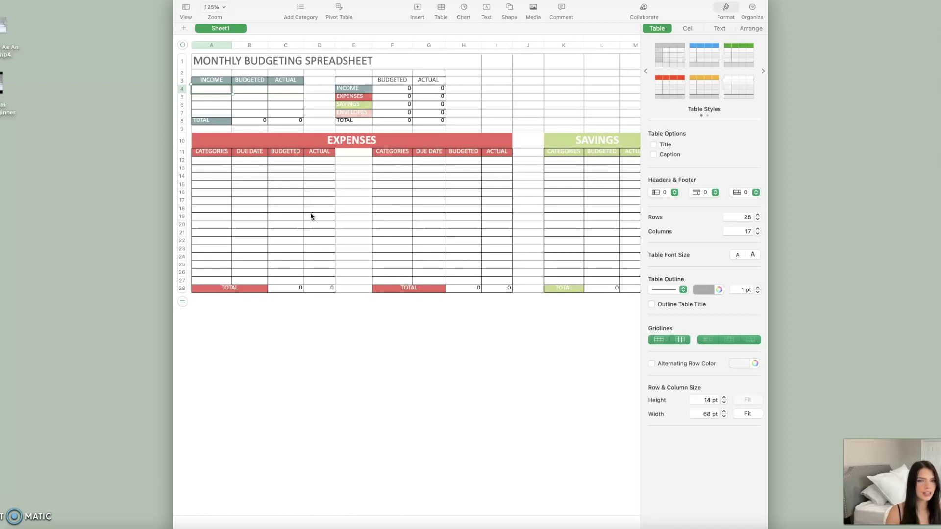
{"action": "left_click", "coordinate": [212, 111]}
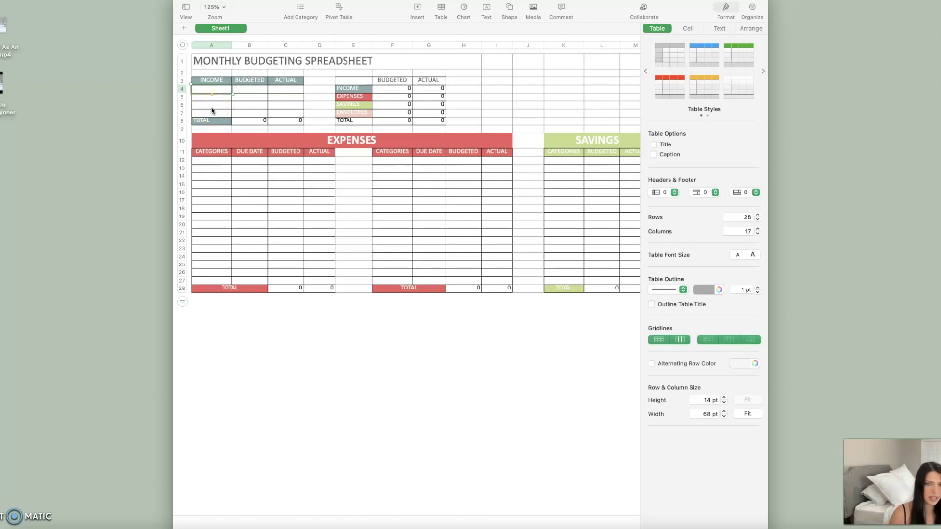
{"action": "type", "text": "13"}
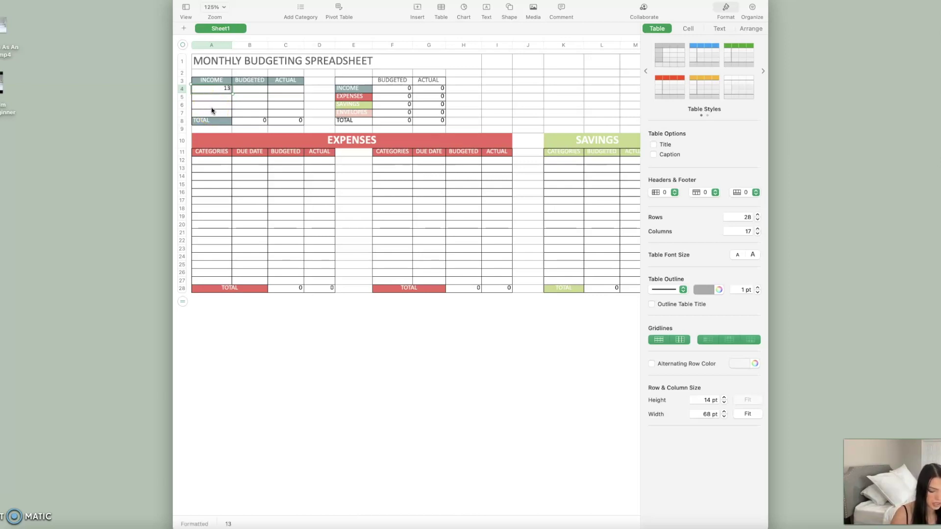
{"action": "type", "text": ",452.98"}
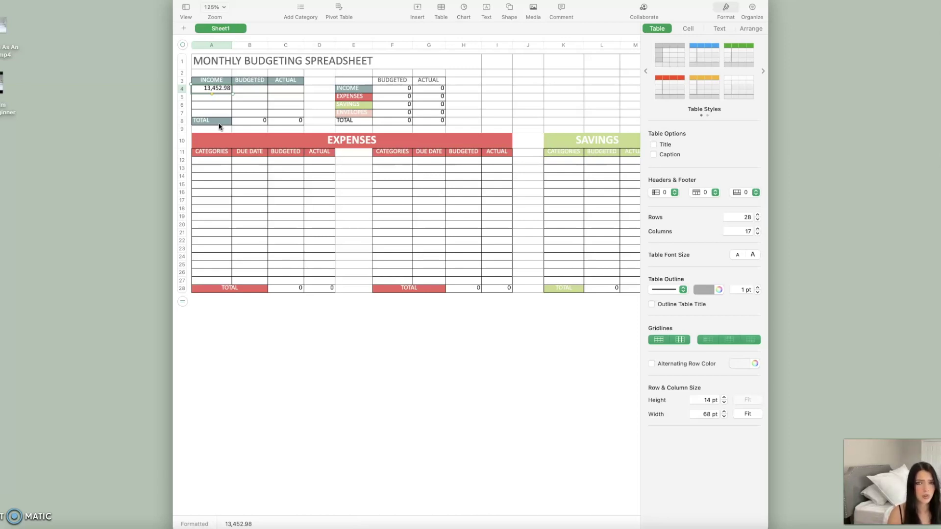
{"action": "left_click", "coordinate": [217, 101]}
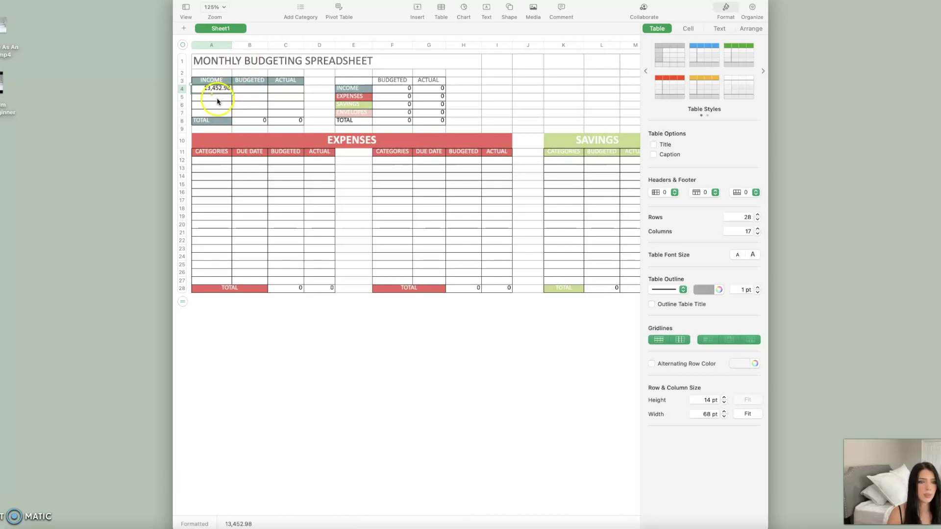
{"action": "left_click", "coordinate": [222, 95]}
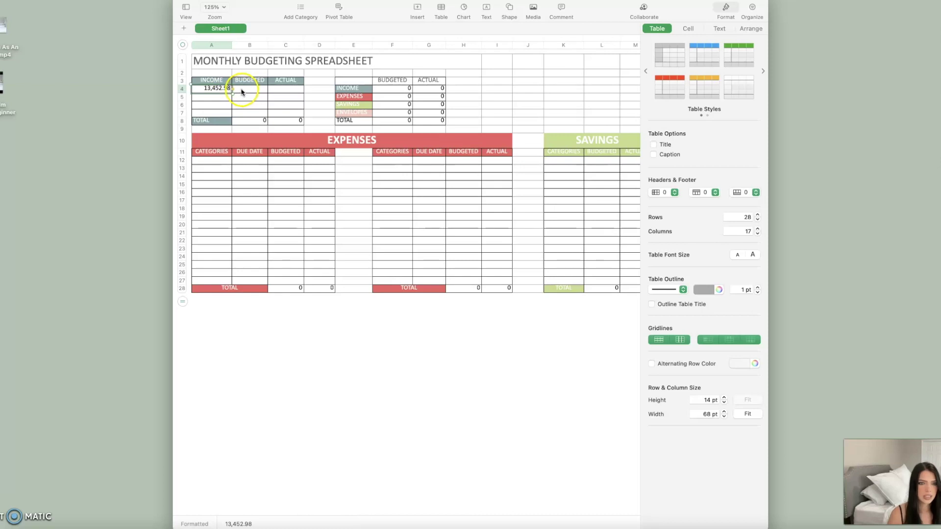
{"action": "left_click", "coordinate": [242, 91]}
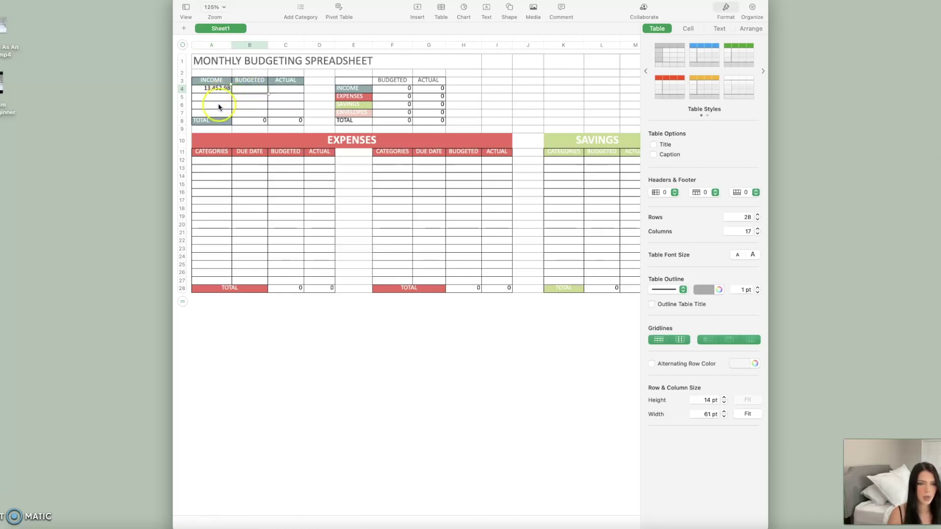
- Add Rent as the first expense category in row 12, with the due date Nov 1st
{"action": "left_click", "coordinate": [211, 160]}
{"action": "type", "text": "Rent"}
{"action": "left_click", "coordinate": [249, 163]}
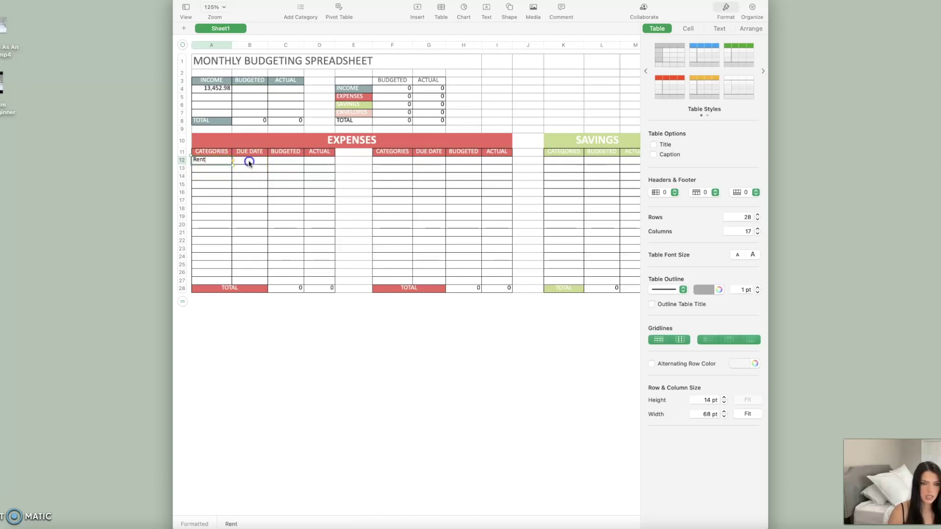
{"action": "type", "text": "November 1st"}
{"action": "left_click", "coordinate": [280, 163]}
{"action": "left_click", "coordinate": [249, 161]}
{"action": "type", "text": "Nov 1st"}
{"action": "left_click", "coordinate": [264, 160]}
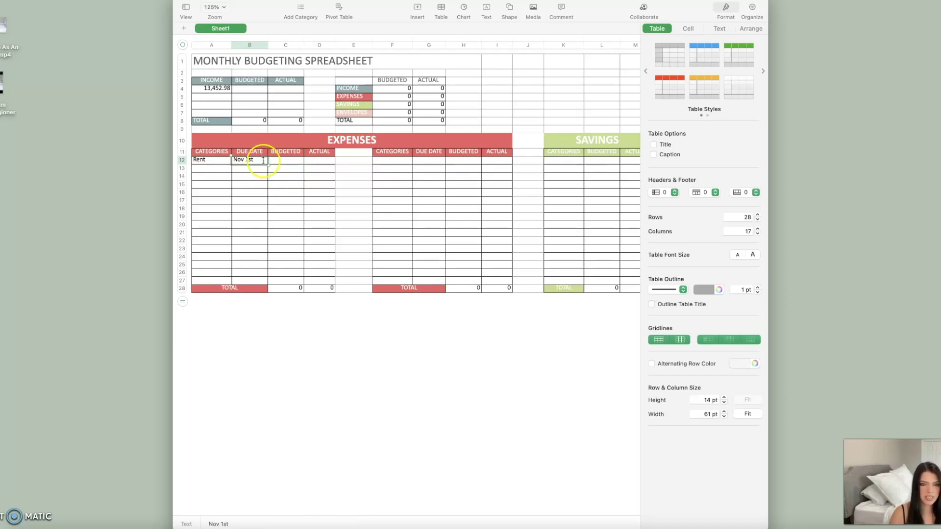
- Set the budgeted amount for the Rent expense to 1600
{"action": "left_click", "coordinate": [278, 162]}
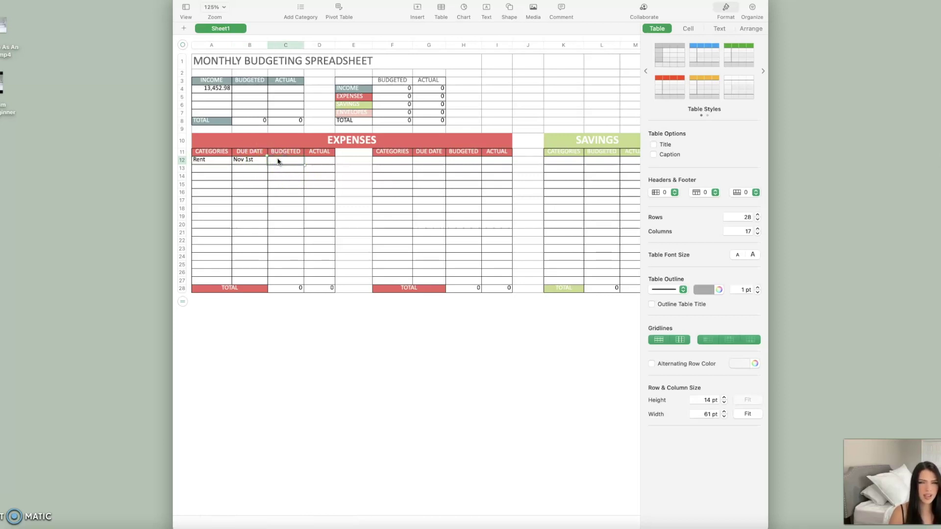
{"action": "left_click", "coordinate": [275, 184]}
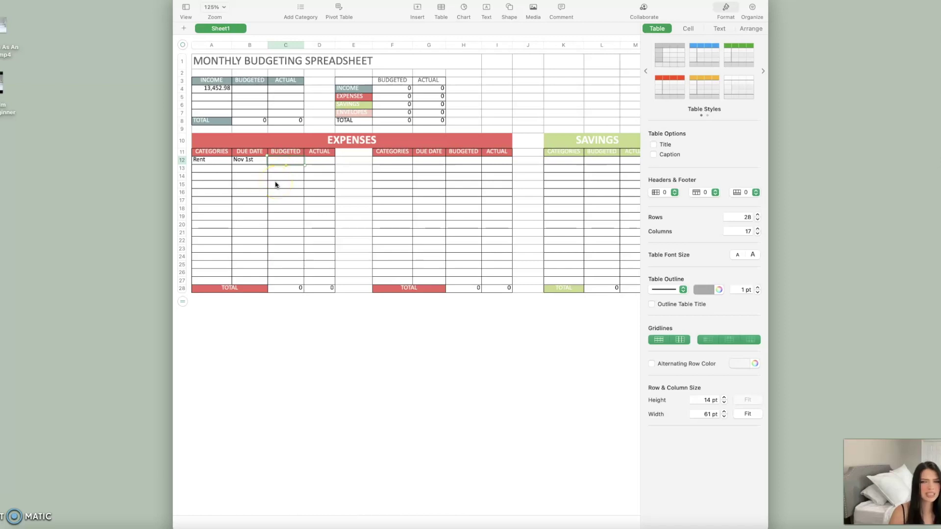
{"action": "left_click", "coordinate": [278, 162]}
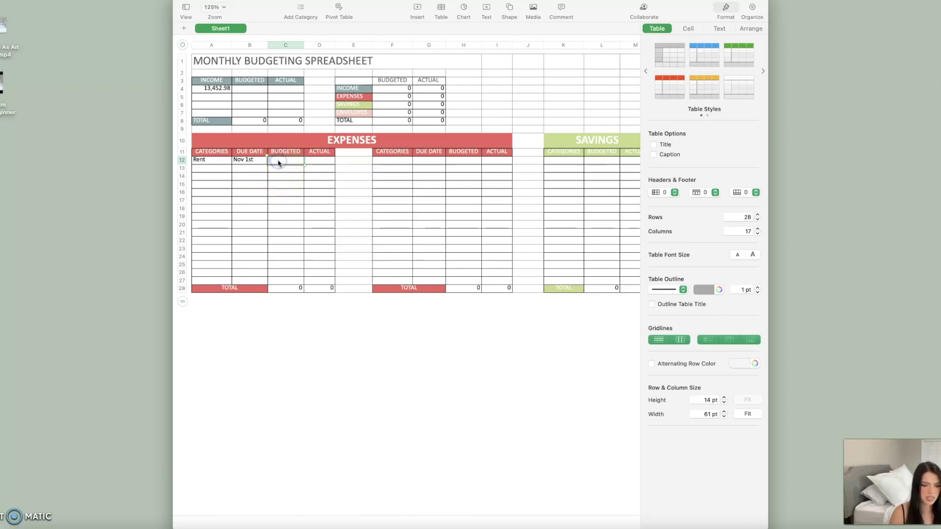
{"action": "type", "text": "1600"}
{"action": "left_click", "coordinate": [318, 163]}
{"action": "type", "text": "1600"}
{"action": "key", "text": "BackSpace"}
{"action": "key", "text": "BackSpace"}
{"action": "key", "text": "BackSpace"}
{"action": "key", "text": "BackSpace"}
- Add an Electricity expense in row 13 with a budgeted amount of 200 and no due date
{"action": "left_click", "coordinate": [223, 169]}
{"action": "type", "text": "Electricity"}
{"action": "left_click", "coordinate": [240, 173]}
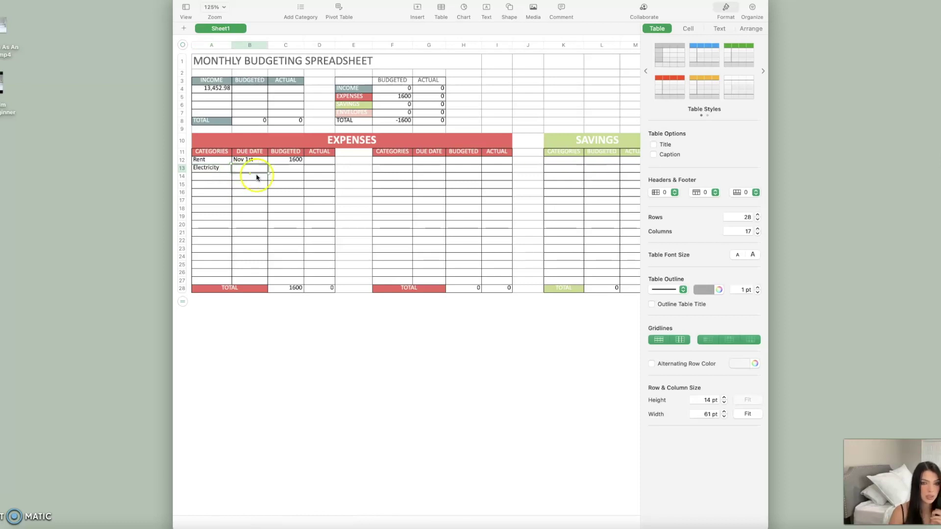
{"action": "left_click", "coordinate": [277, 168]}
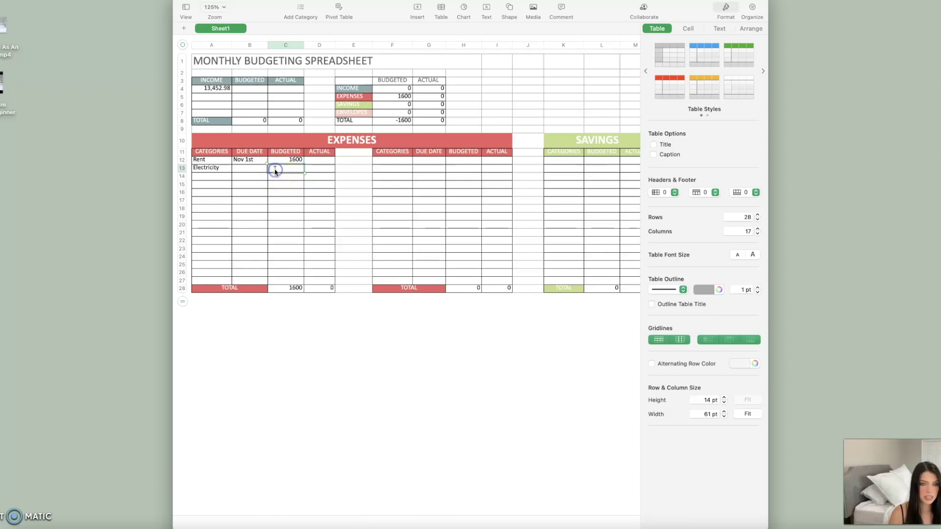
{"action": "type", "text": "200"}
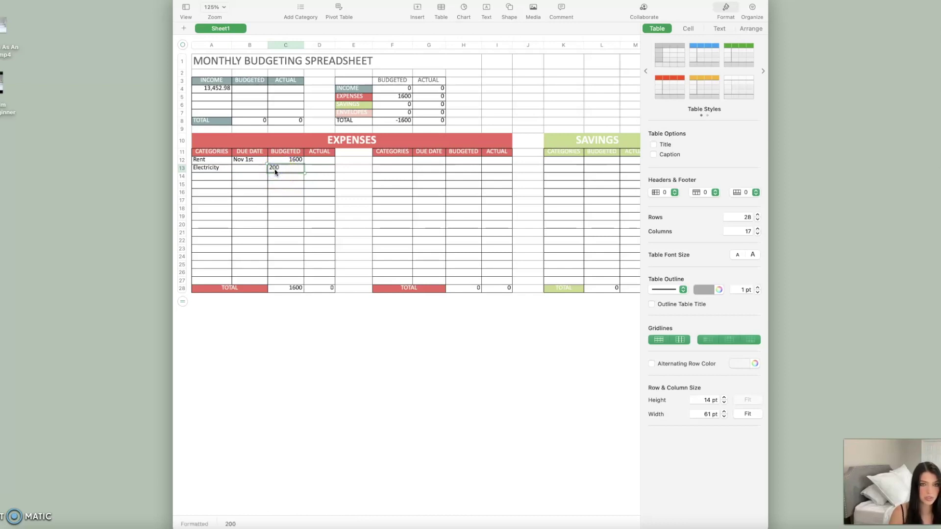
- Add a Phone Bill expense in row 14 with a budgeted amount of 250 and no due date
{"action": "left_click", "coordinate": [197, 176]}
{"action": "type", "text": "Phi"}
{"action": "type", "text": "ne"}
{"action": "type", "text": " B"}
{"action": "key", "text": "BackSpace"}
{"action": "key", "text": "BackSpace"}
{"action": "key", "text": "BackSpace"}
{"action": "key", "text": "BackSpace"}
{"action": "type", "text": "one"}
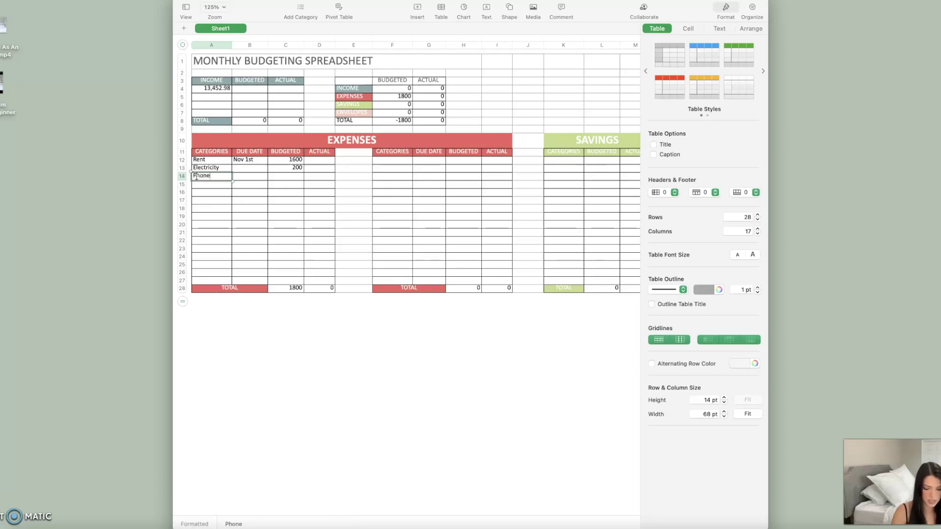
{"action": "type", "text": " Bill"}
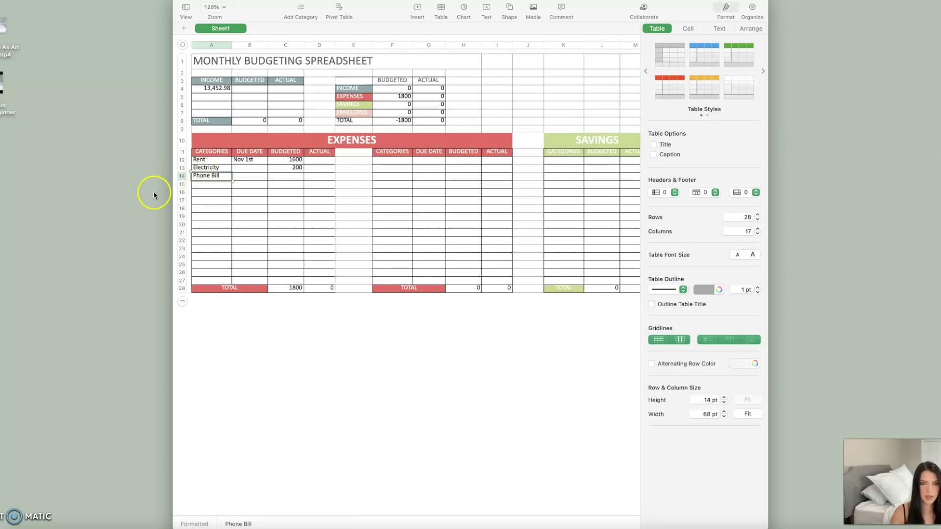
{"action": "left_click", "coordinate": [253, 179]}
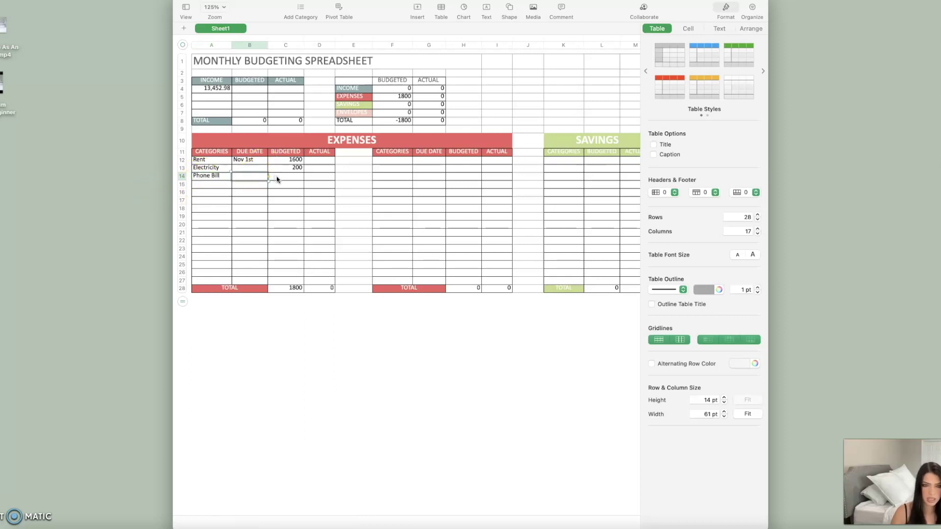
{"action": "left_click", "coordinate": [277, 178]}
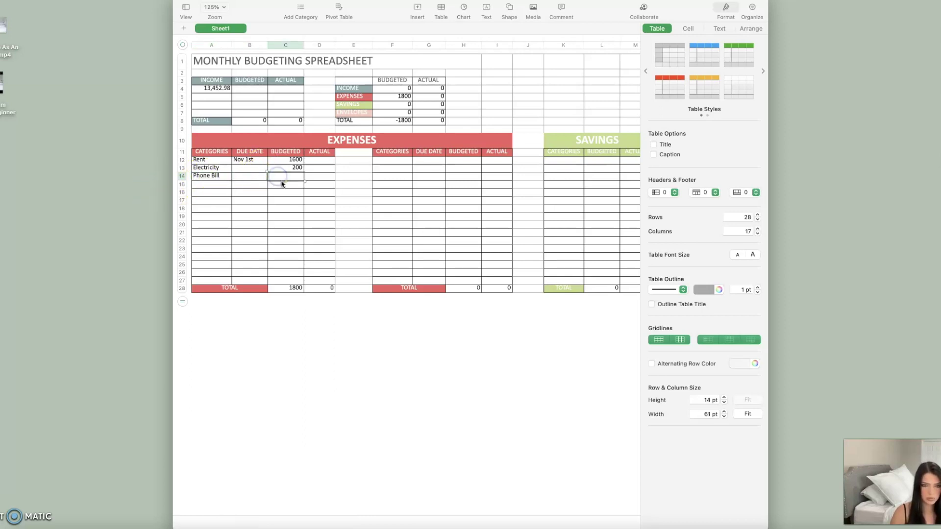
{"action": "type", "text": "250"}
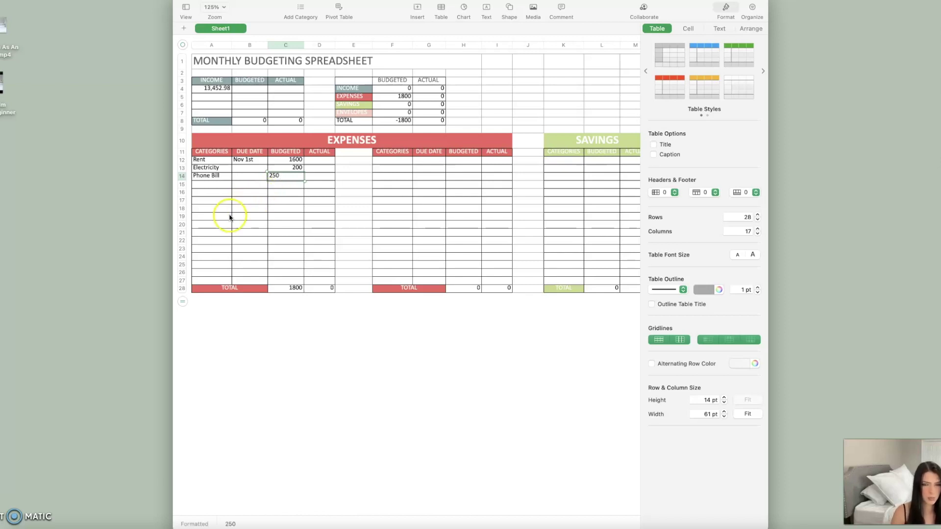
- Add a Groceries expense in row 15 with a budgeted amount of 400
{"action": "left_click", "coordinate": [201, 188]}
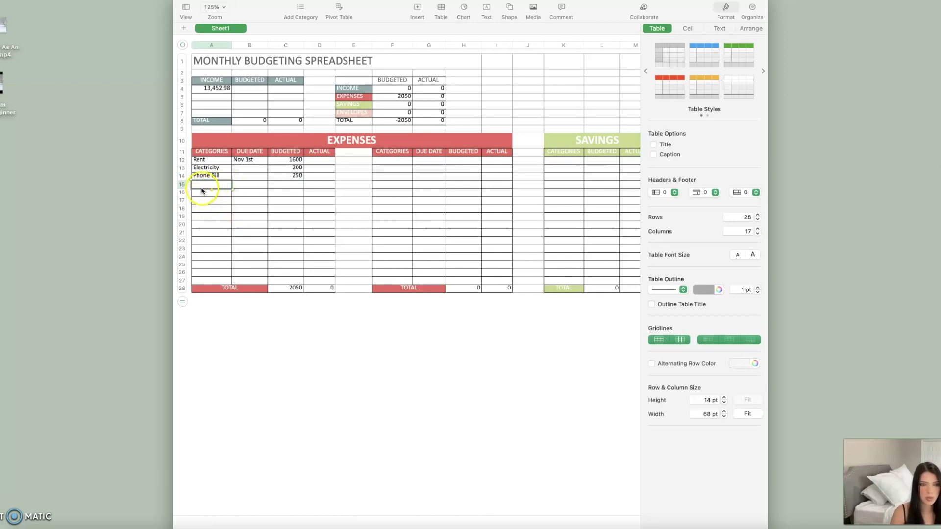
{"action": "type", "text": "Gricerie"}
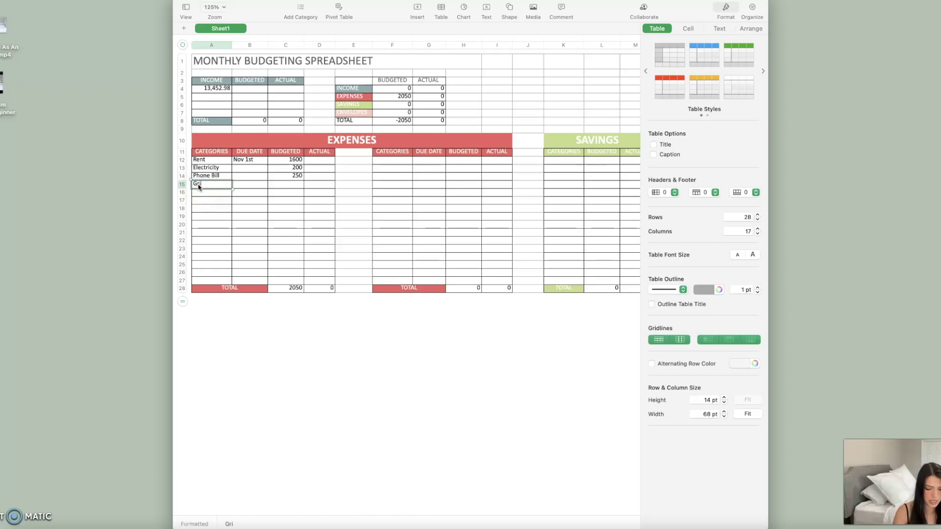
{"action": "key", "text": "BackSpace"}
{"action": "key", "text": "BackSpace"}
{"action": "key", "text": "BackSpace"}
{"action": "key", "text": "BackSpace"}
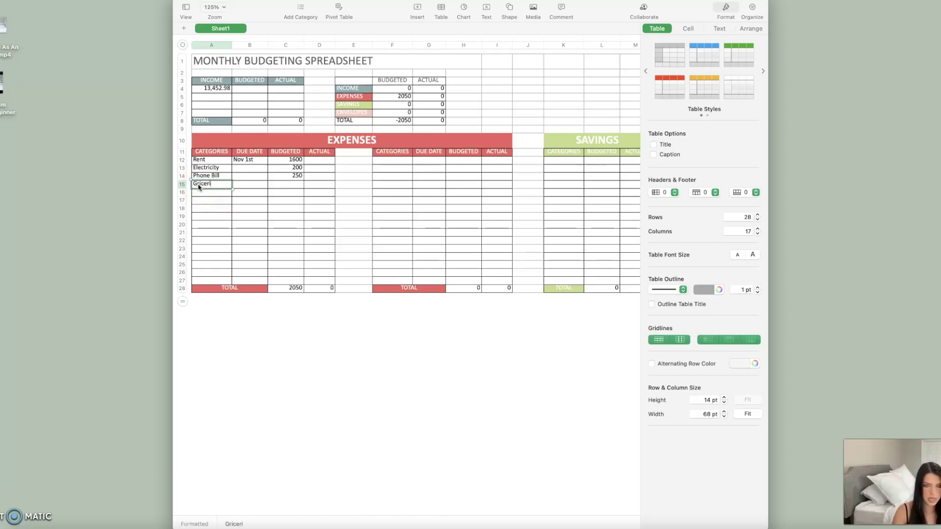
{"action": "type", "text": "oceries"}
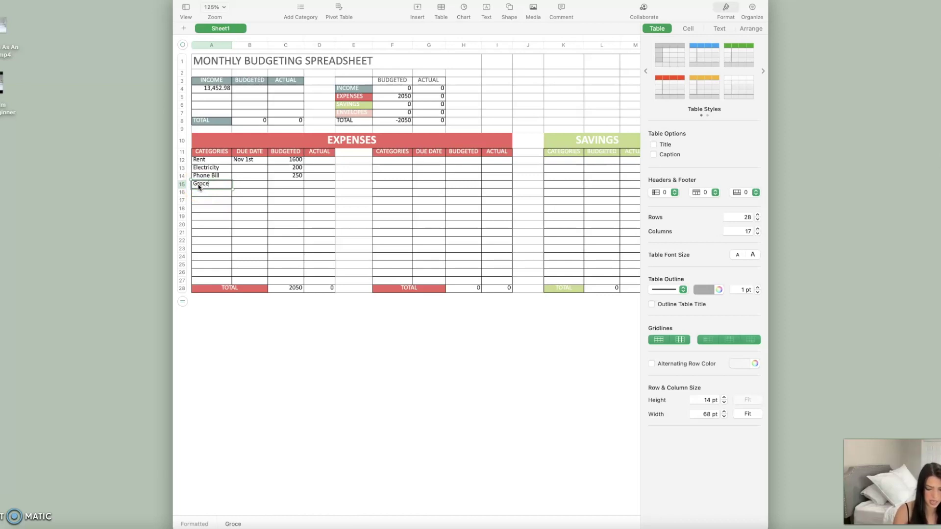
{"action": "left_click", "coordinate": [296, 181]}
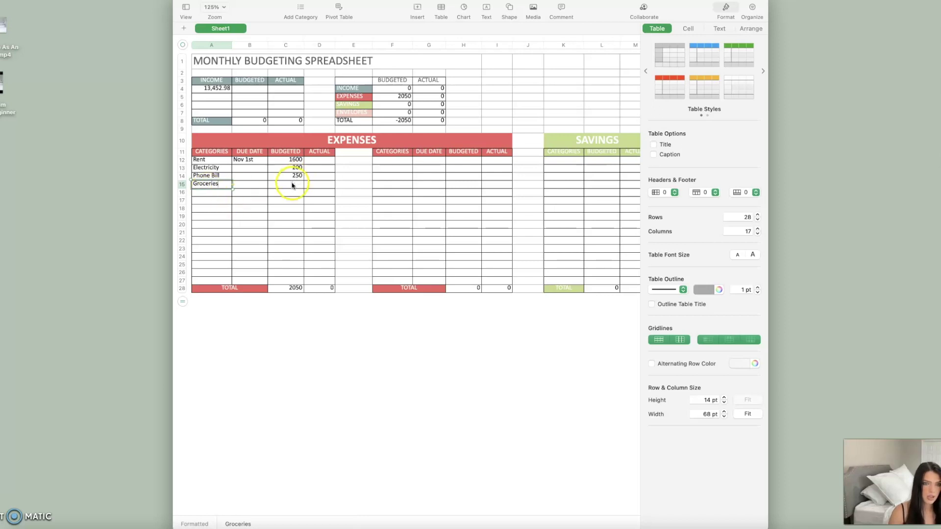
{"action": "left_click", "coordinate": [292, 184]}
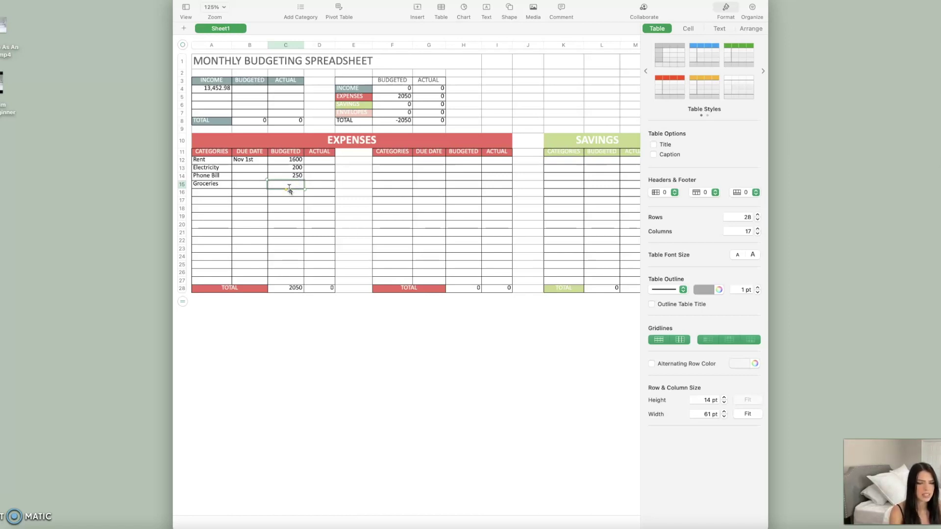
{"action": "type", "text": "400"}
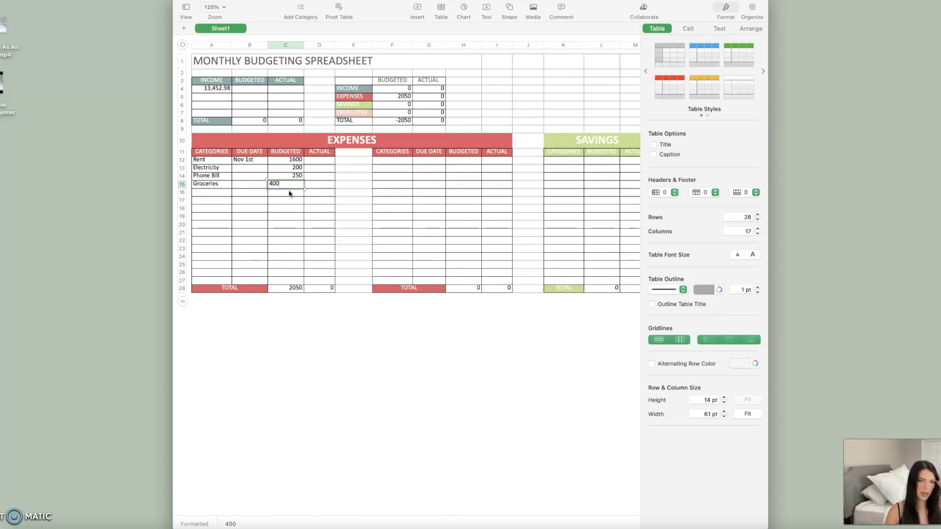
- Add a Subscriptions expense in row 16 with a budgeted amount of 150
{"action": "left_click", "coordinate": [208, 198]}
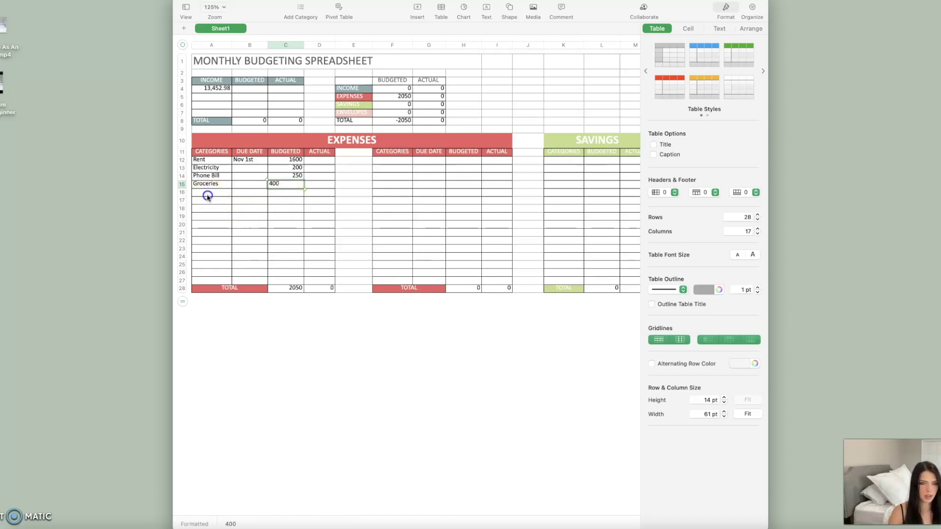
{"action": "type", "text": "Subscriptions"}
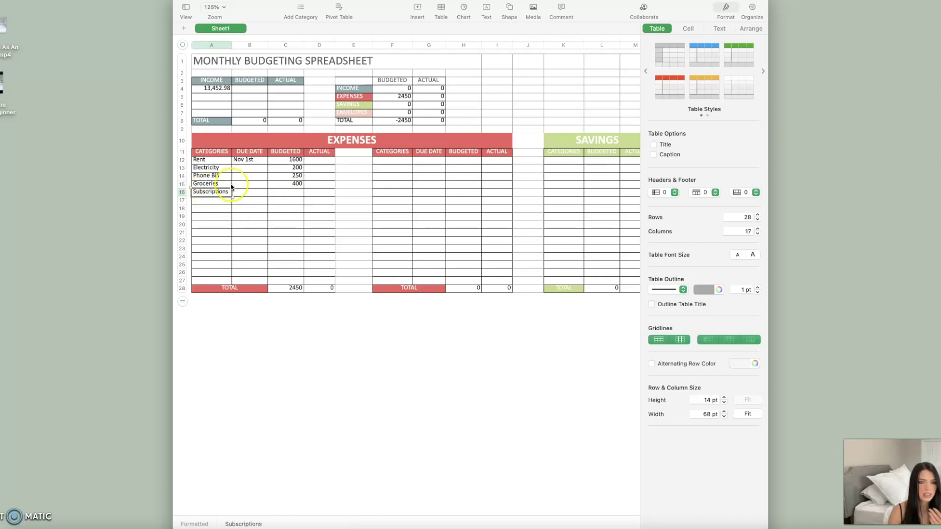
{"action": "left_click", "coordinate": [278, 194]}
{"action": "left_click", "coordinate": [278, 195]}
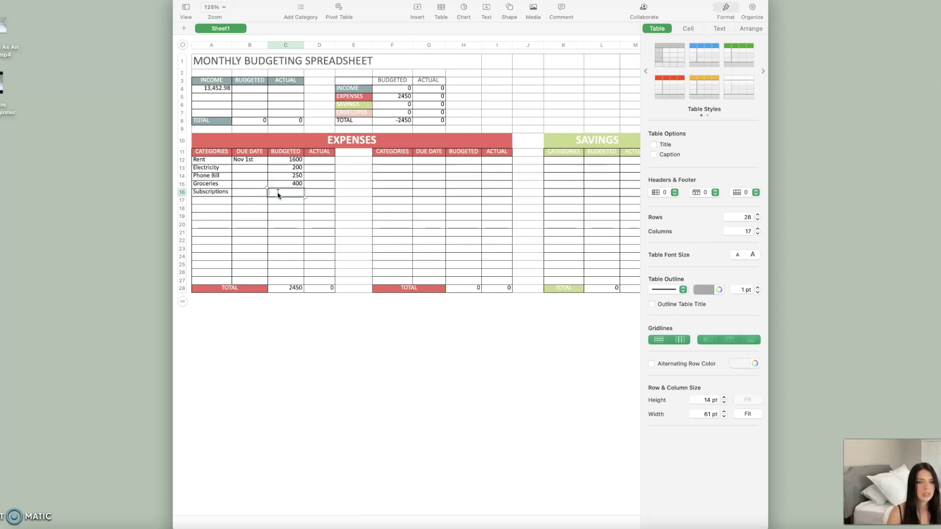
{"action": "left_click", "coordinate": [273, 204]}
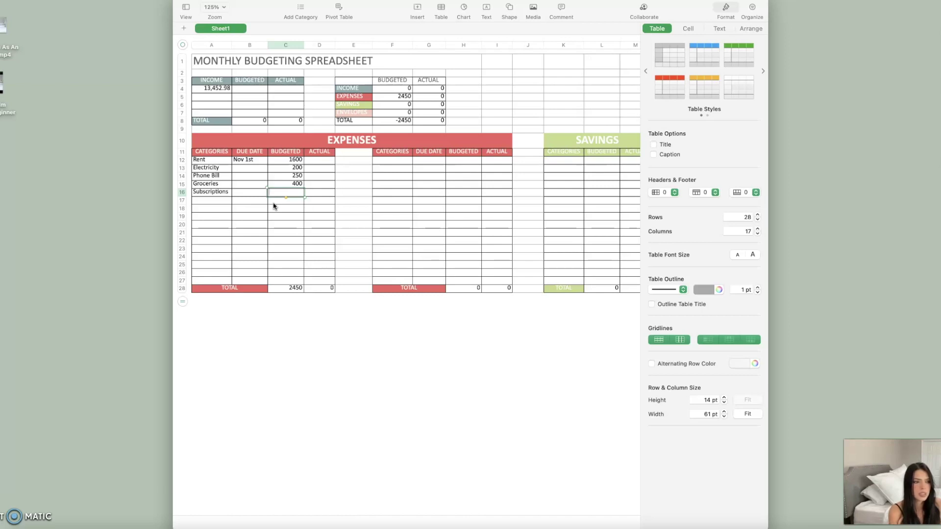
{"action": "type", "text": "150"}
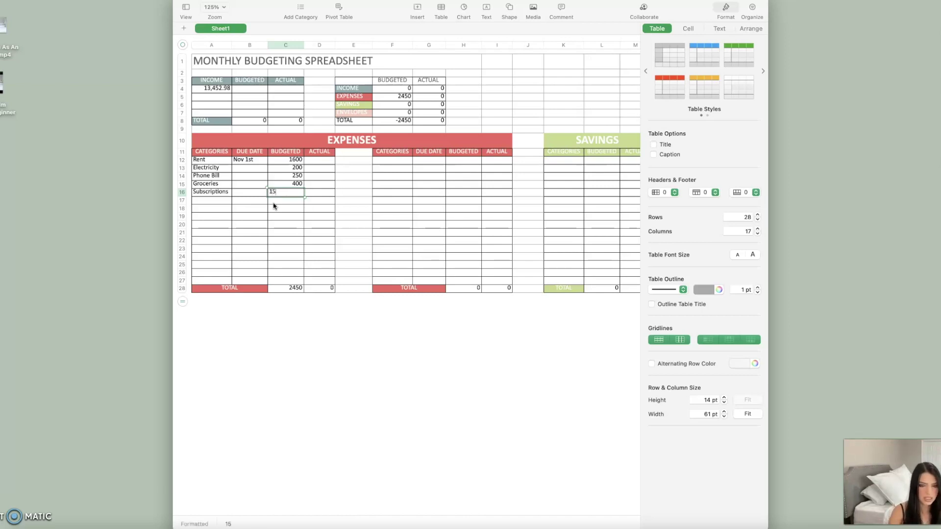
{"action": "left_click", "coordinate": [275, 215]}
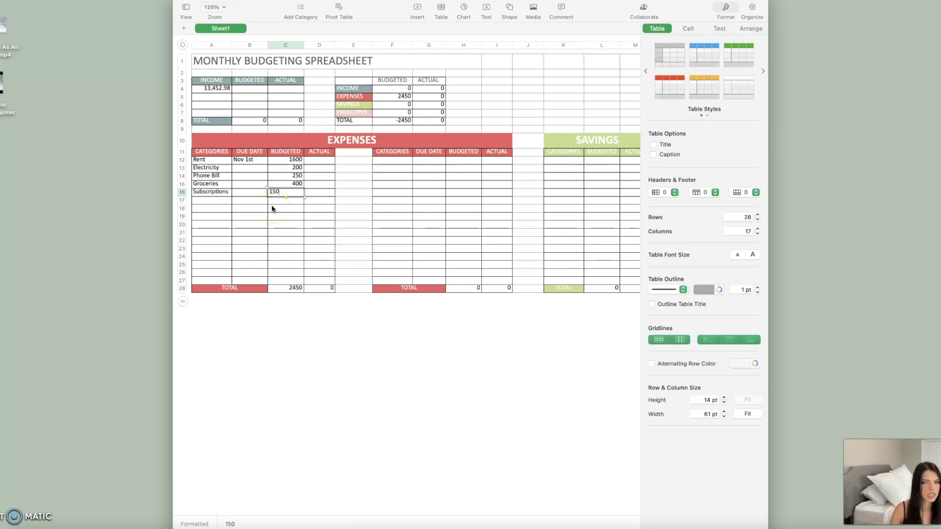
- Add a Dentist expense in row 17 with a budgeted amount of 500
{"action": "left_click", "coordinate": [200, 204]}
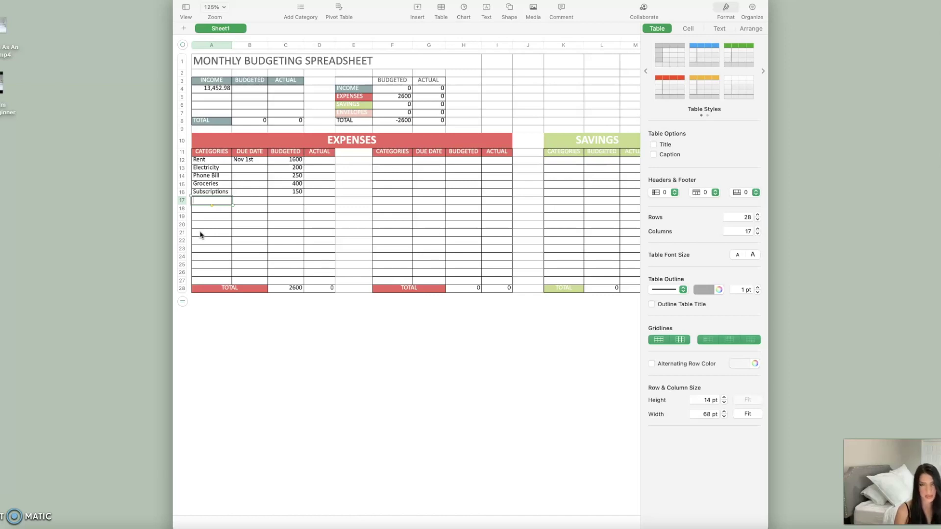
{"action": "type", "text": "Dentist"}
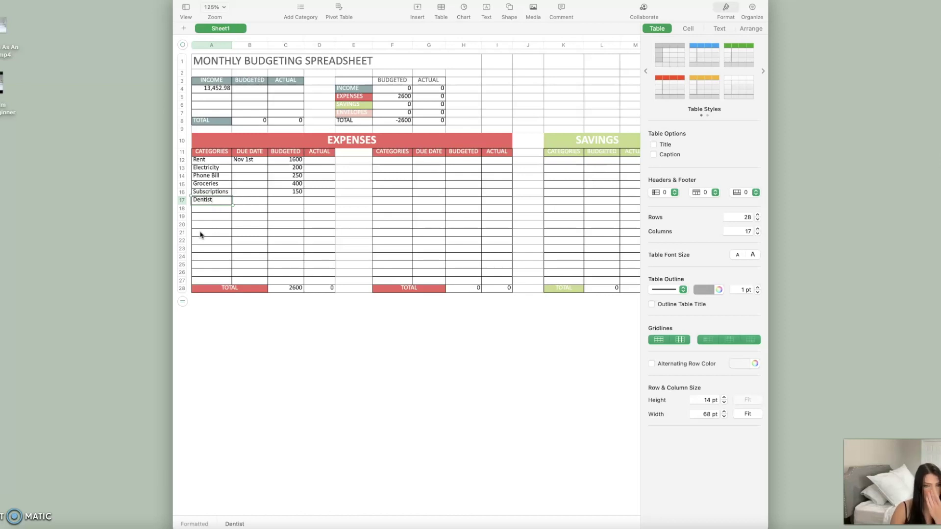
{"action": "left_click", "coordinate": [288, 200]}
{"action": "type", "text": "500"}
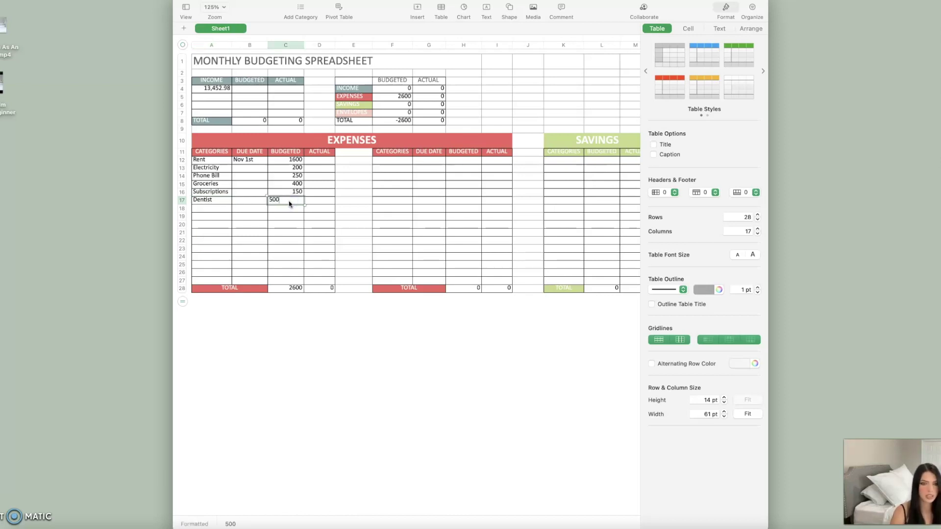
- Add a Credit Cards expense in row 18 with a budgeted amount of 1500
{"action": "left_click", "coordinate": [196, 208]}
{"action": "type", "text": "Credit Cards"}
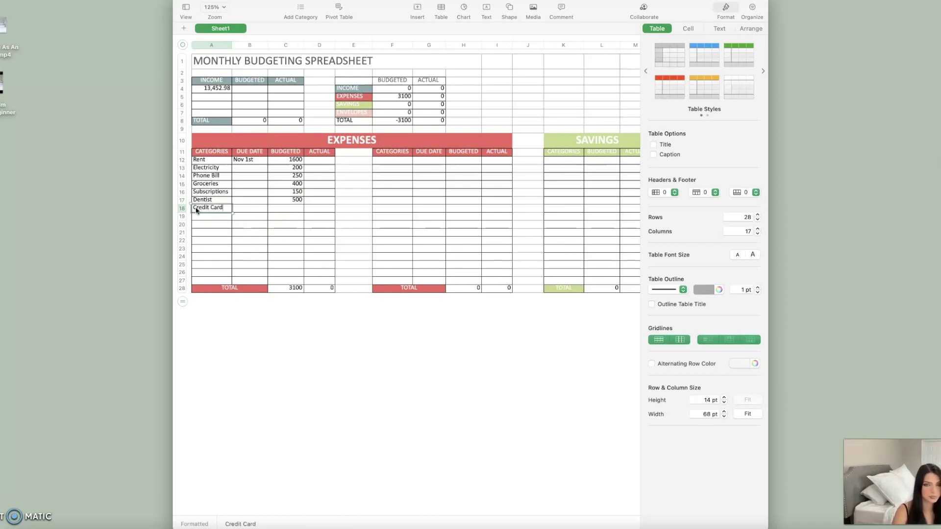
{"action": "left_click", "coordinate": [280, 209]}
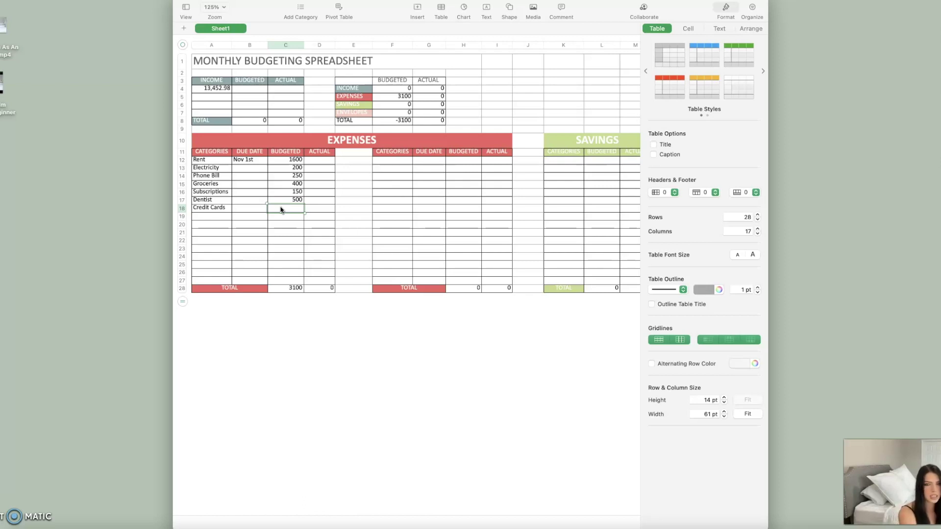
{"action": "type", "text": "1"}
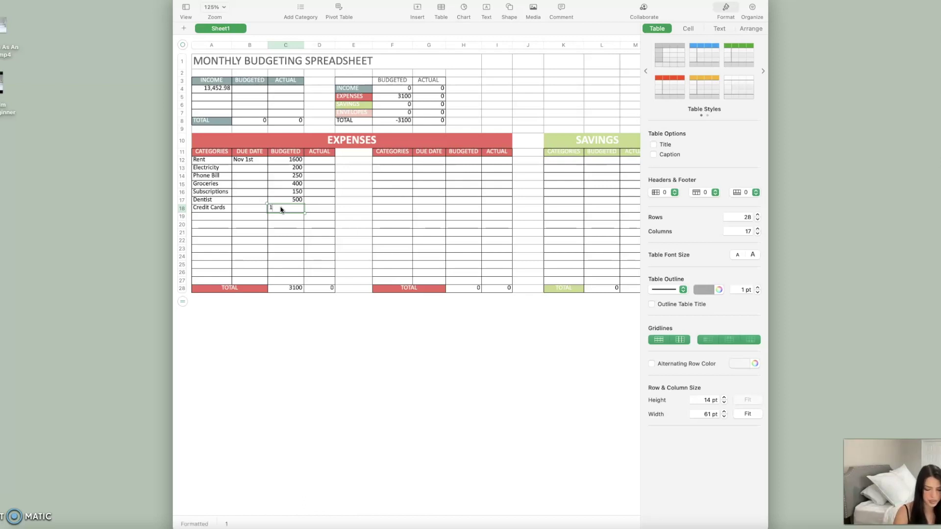
{"action": "type", "text": "500"}
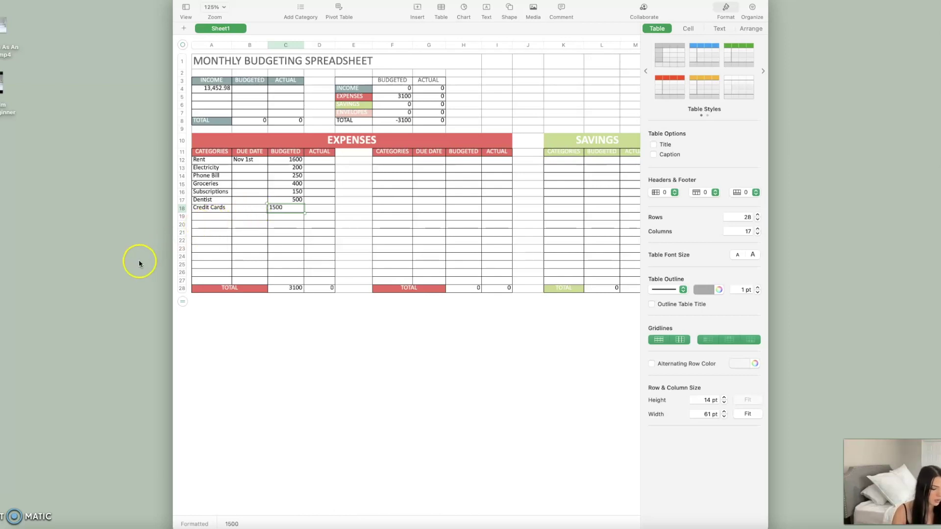
- Add a Going Out expense in row 19 with a budgeted amount of 500
{"action": "left_click", "coordinate": [202, 216]}
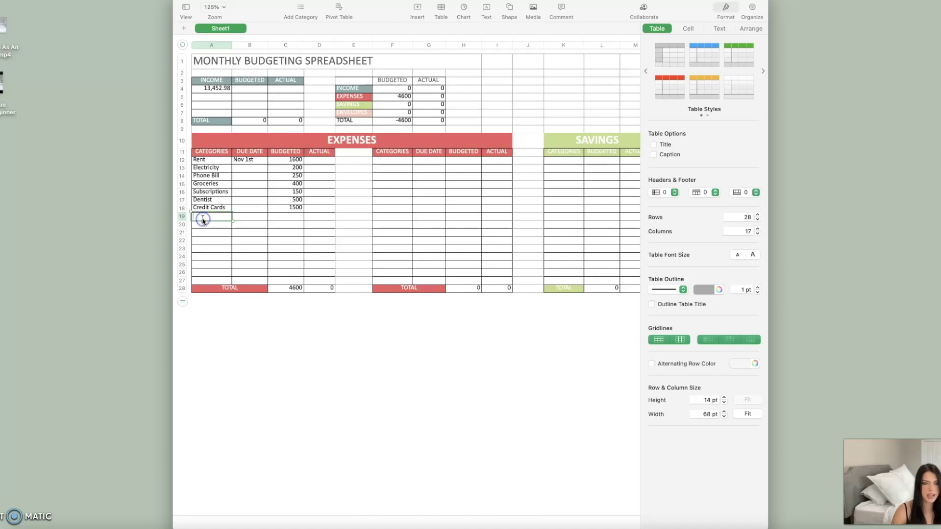
{"action": "type", "text": "Going Out"}
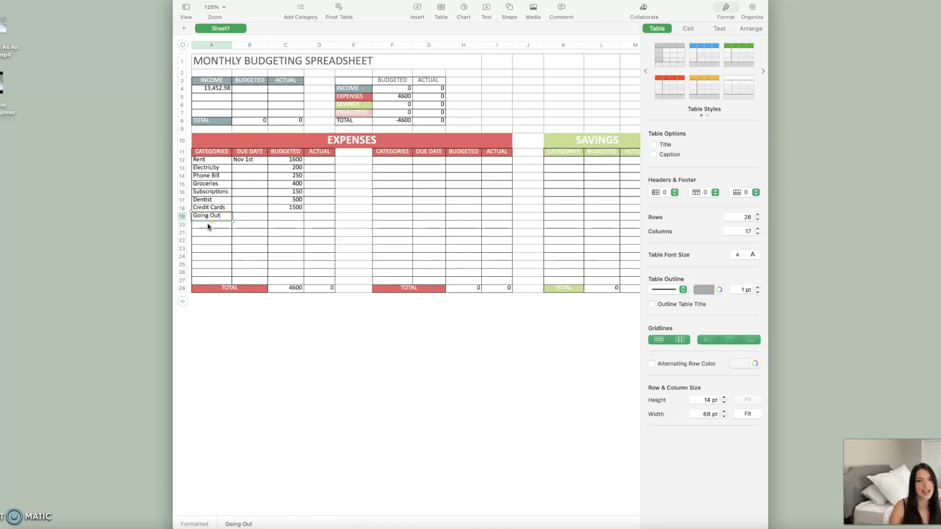
{"action": "left_click", "coordinate": [286, 219]}
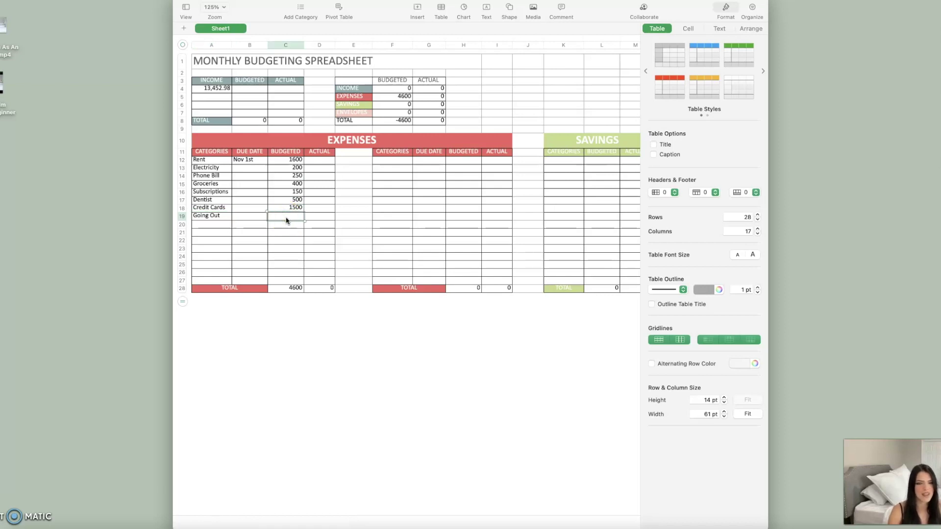
{"action": "left_click", "coordinate": [291, 220]}
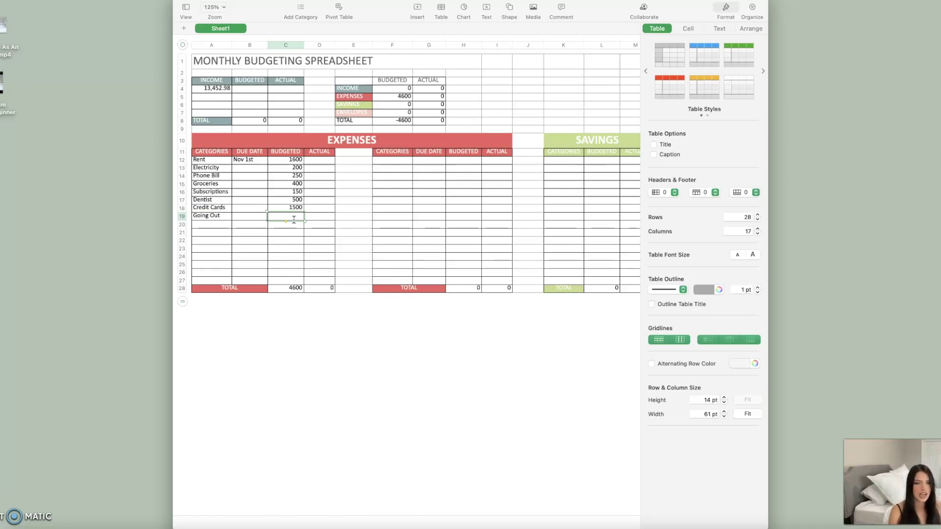
{"action": "type", "text": "500"}
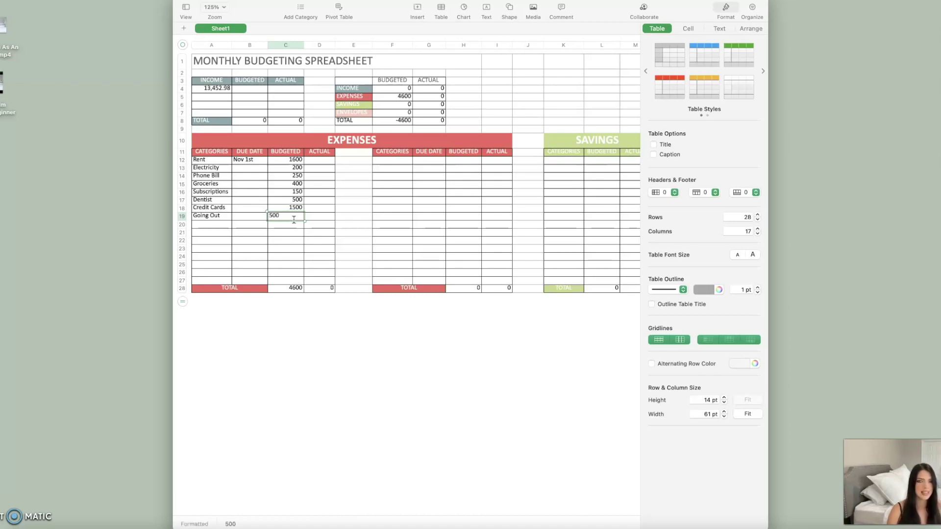
{"action": "left_click", "coordinate": [211, 224]}
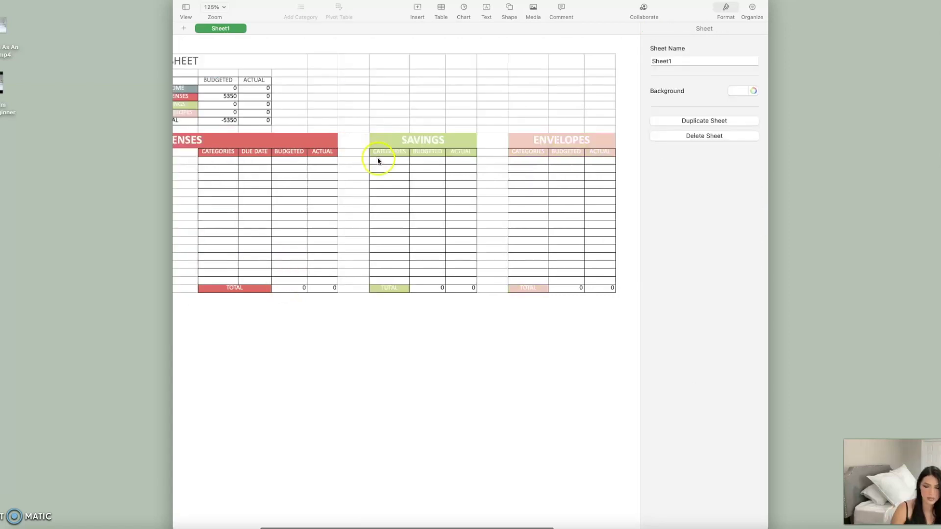
- Add a Taxes category in row 12 of the Savings section with a budgeted amount of 3,000
{"action": "left_click", "coordinate": [377, 160]}
{"action": "type", "text": "Taxes"}
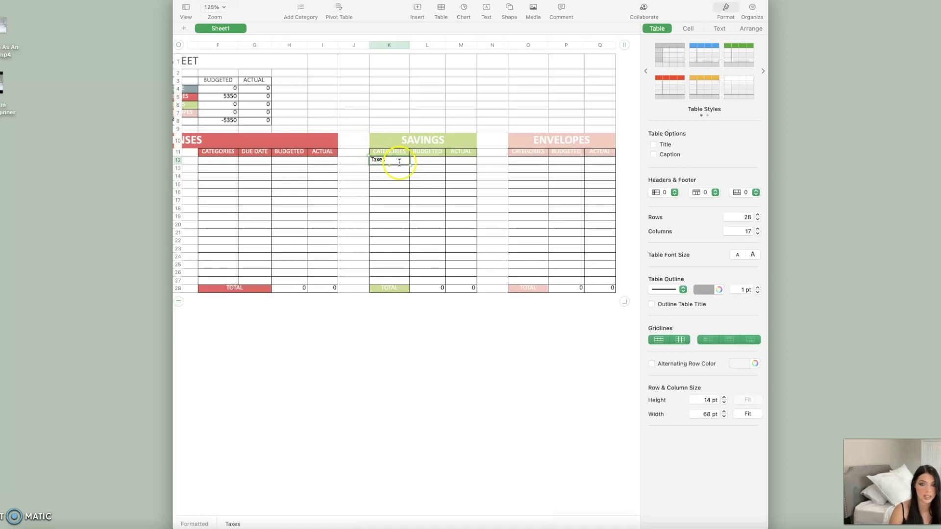
{"action": "left_click", "coordinate": [420, 160]}
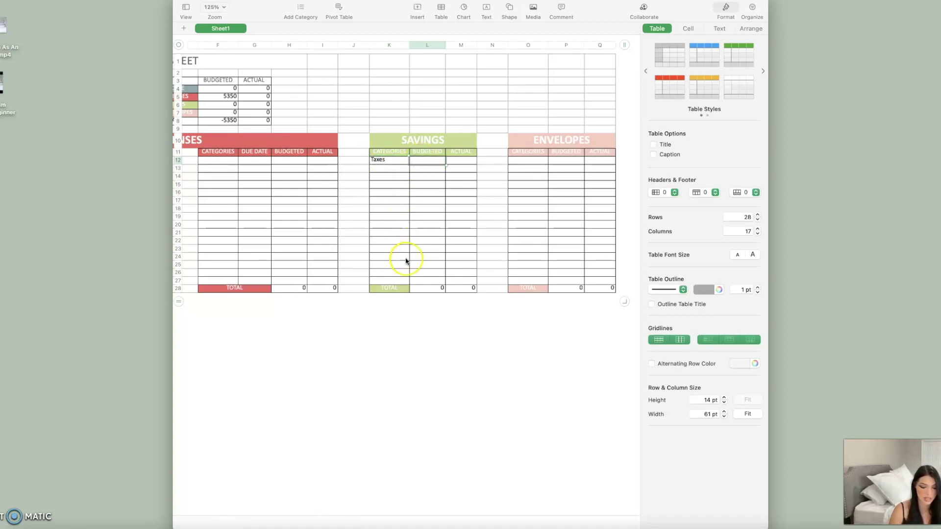
{"action": "left_click", "coordinate": [420, 266]}
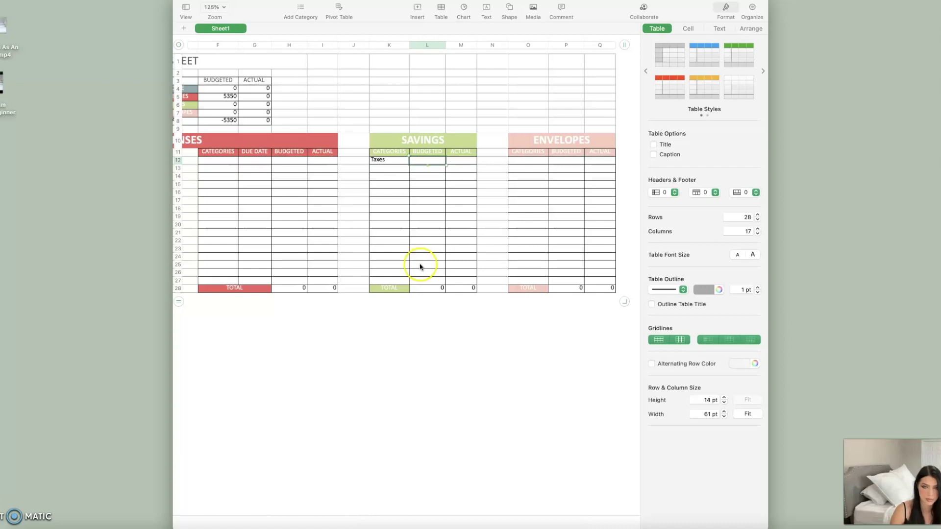
{"action": "type", "text": "3,000"}
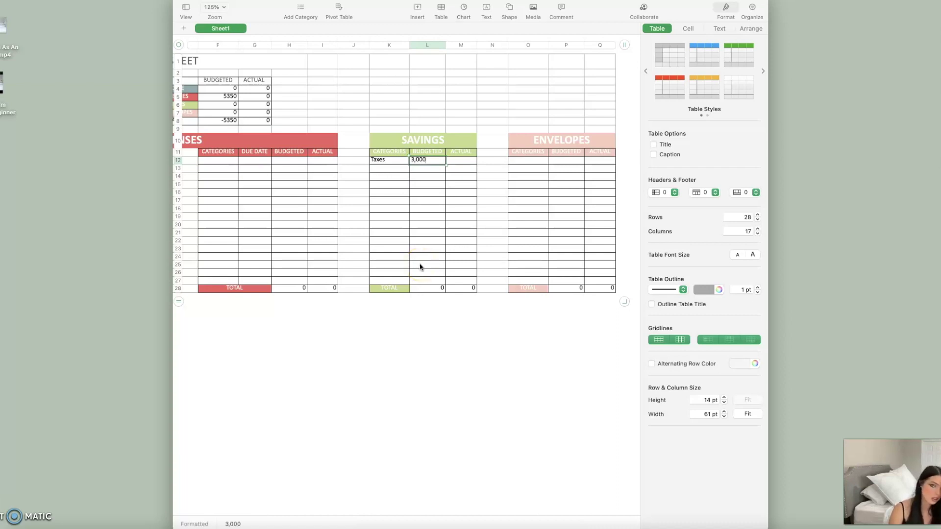
{"action": "left_click", "coordinate": [451, 344]}
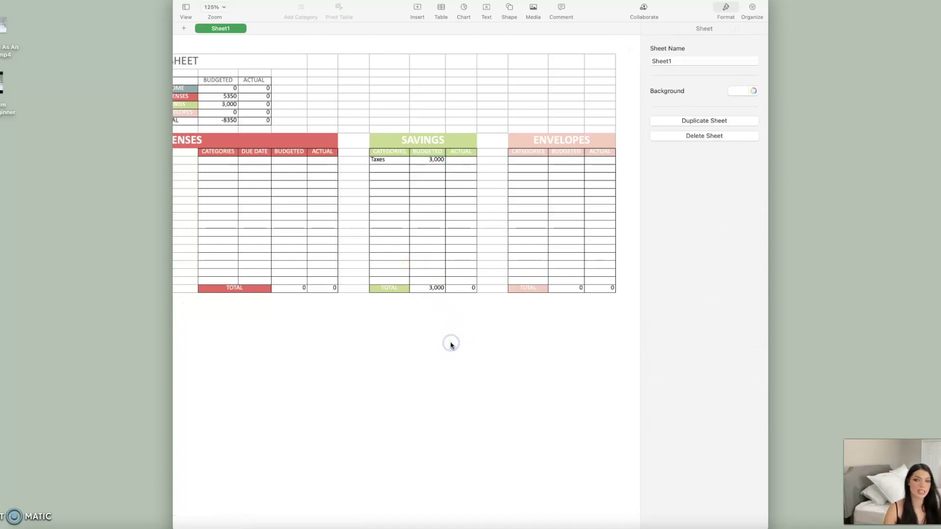
- Add a Hawaii category in row 13 of the Savings section with a budgeted amount of 1,000
{"action": "left_click", "coordinate": [379, 170]}
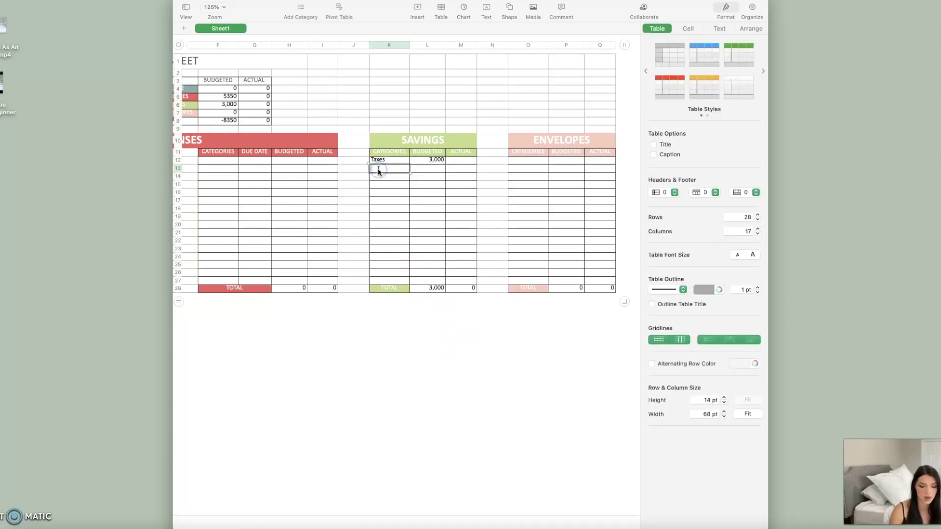
{"action": "type", "text": "Hawaii"}
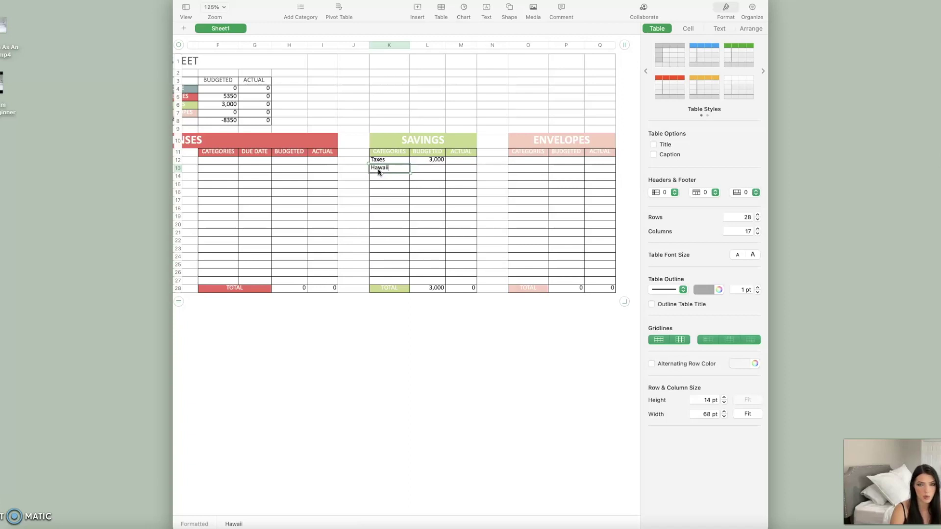
{"action": "left_click", "coordinate": [421, 174]}
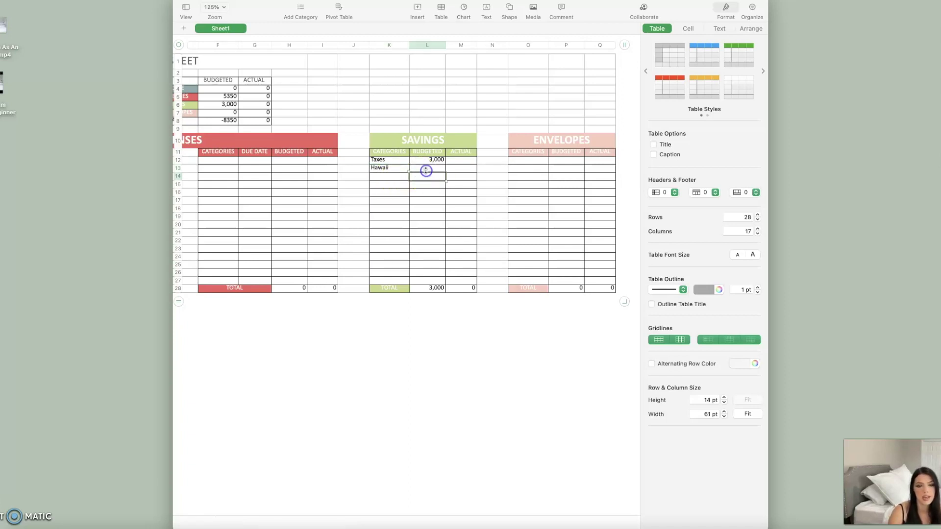
{"action": "left_click", "coordinate": [430, 168]}
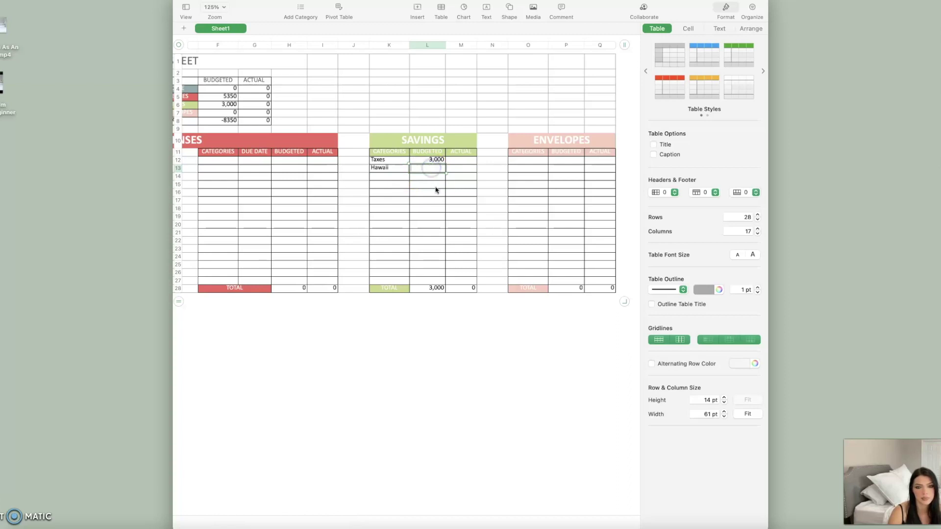
{"action": "type", "text": "1,000"}
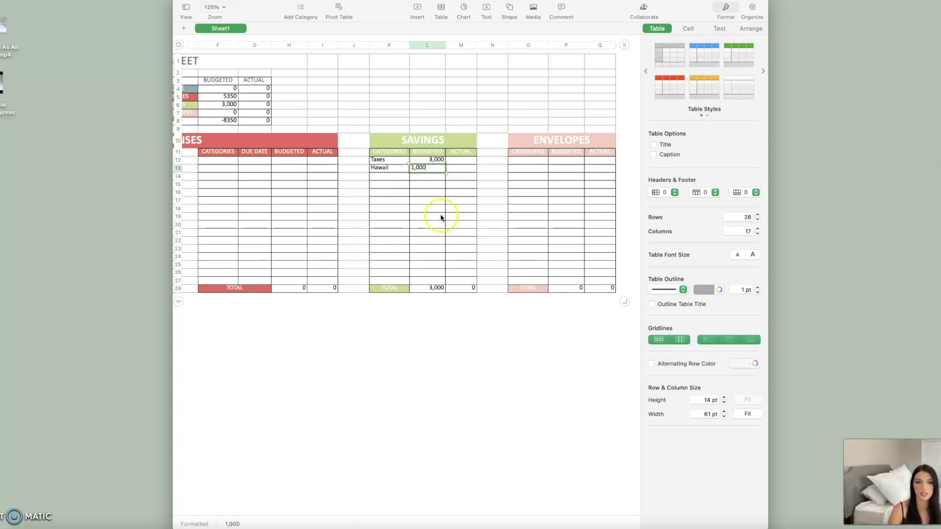
{"action": "left_click", "coordinate": [425, 216]}
- Change the budgeted amount of the Hawaii savings category to 600
{"action": "left_click", "coordinate": [433, 167]}
{"action": "double_click", "coordinate": [431, 168]}
{"action": "type", "text": "600"}
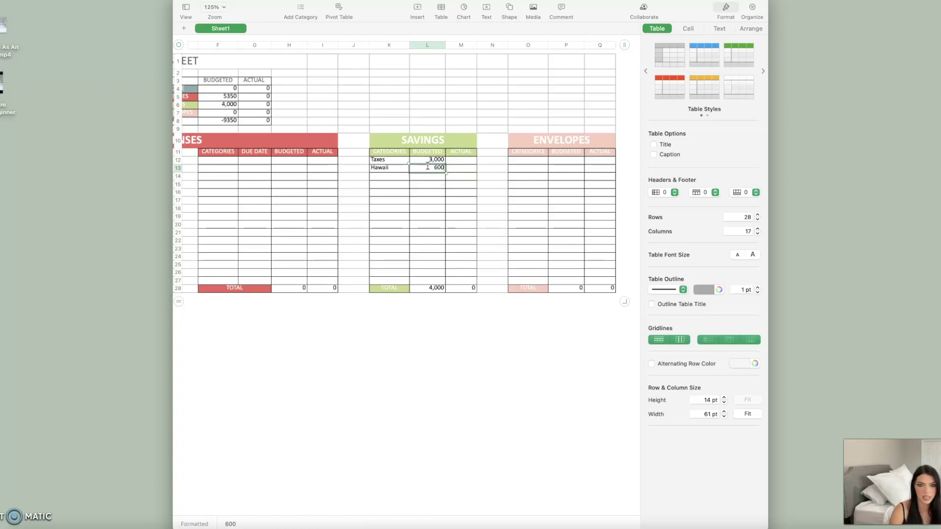
{"action": "left_click", "coordinate": [366, 320]}
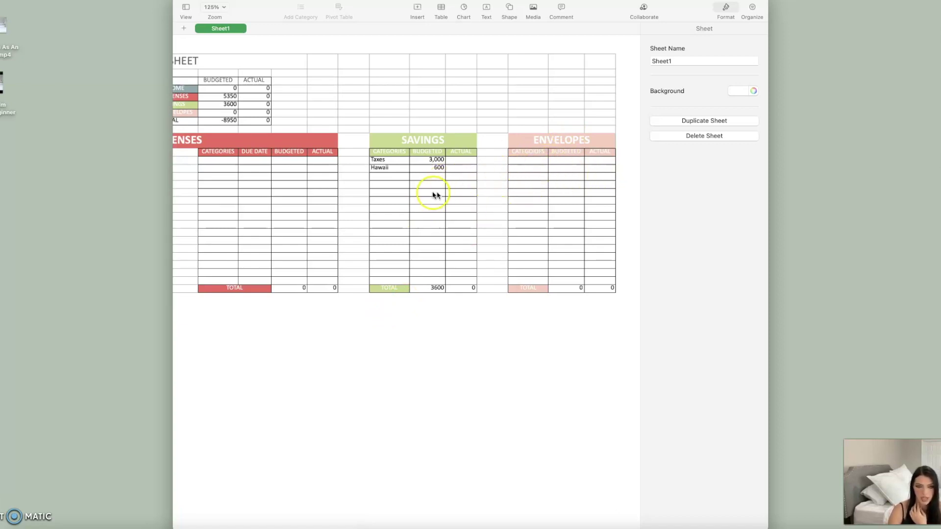
- Add an Emergency fund category in row 14 of the Savings section with a budgeted amount of 500
{"action": "left_click", "coordinate": [377, 178]}
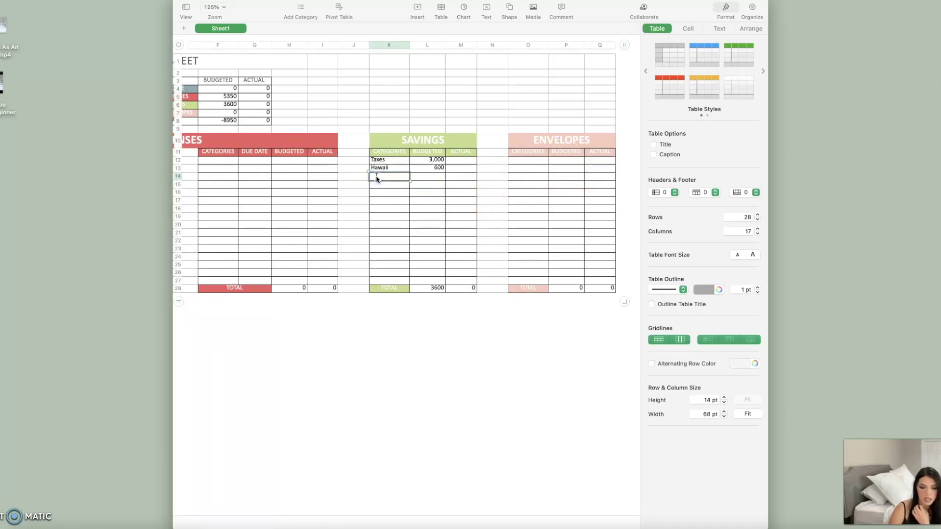
{"action": "type", "text": "Emergen"}
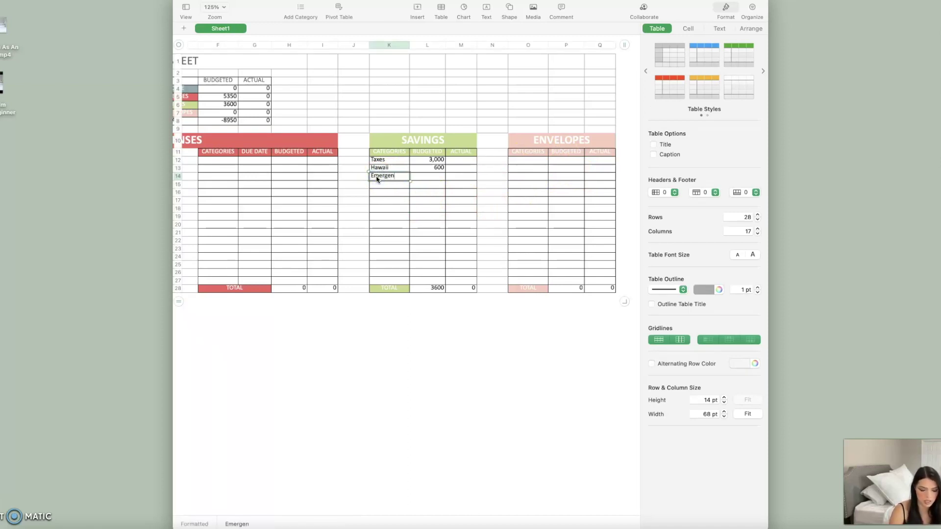
{"action": "type", "text": "cy fund"}
{"action": "key", "text": "Tab"}
{"action": "type", "text": "500"}
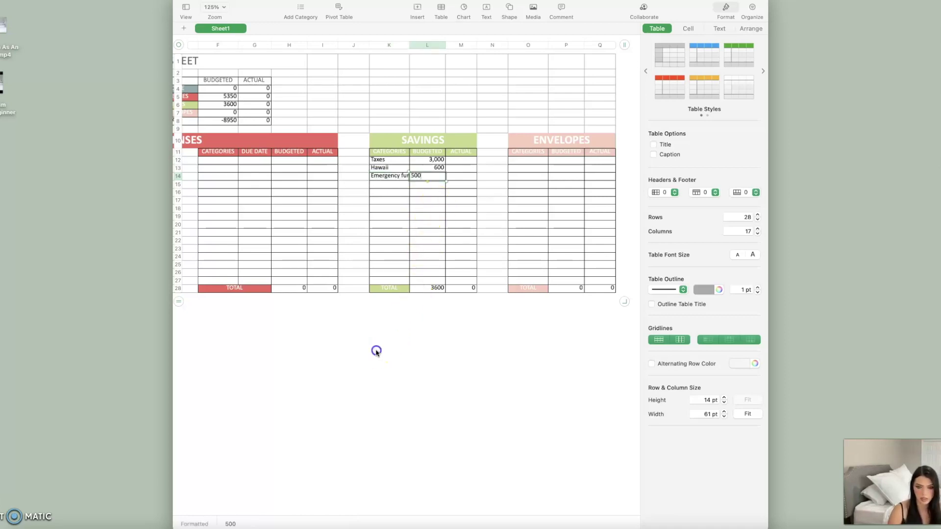
{"action": "left_click", "coordinate": [376, 352]}
- Add an Agency category in row 15 of the Savings section with a budgeted amount of 3000
{"action": "left_click", "coordinate": [374, 186]}
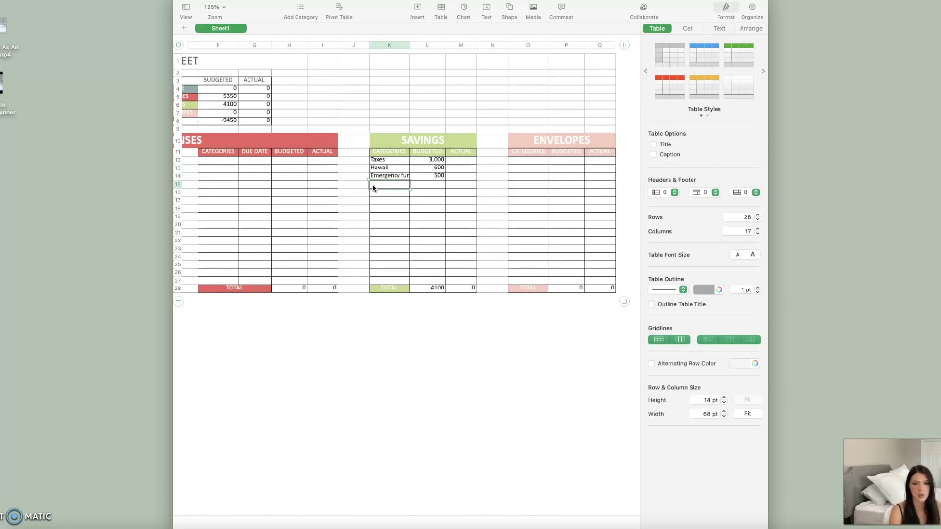
{"action": "left_click", "coordinate": [374, 186]}
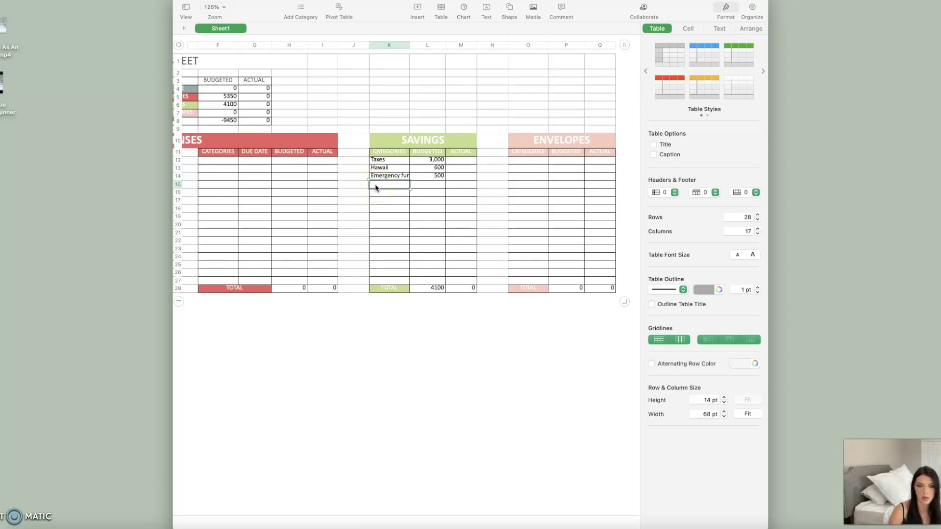
{"action": "left_click", "coordinate": [378, 188]}
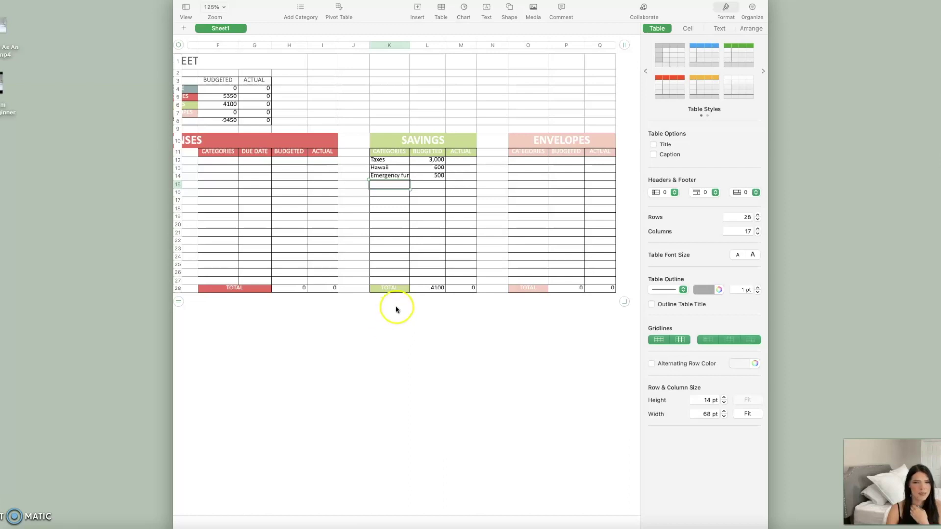
{"action": "scroll", "coordinate": [393, 305], "scroll_direction": "left", "scroll_amount": 3}
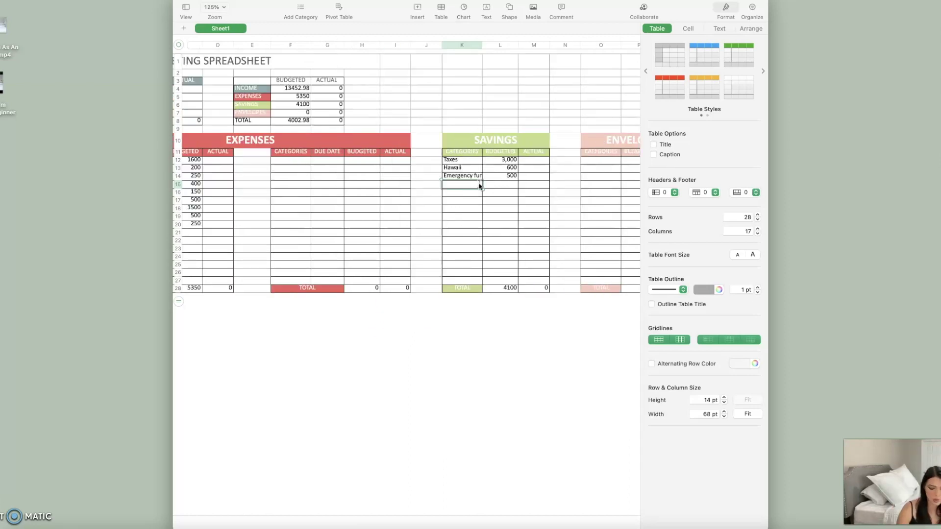
{"action": "type", "text": "Agency"}
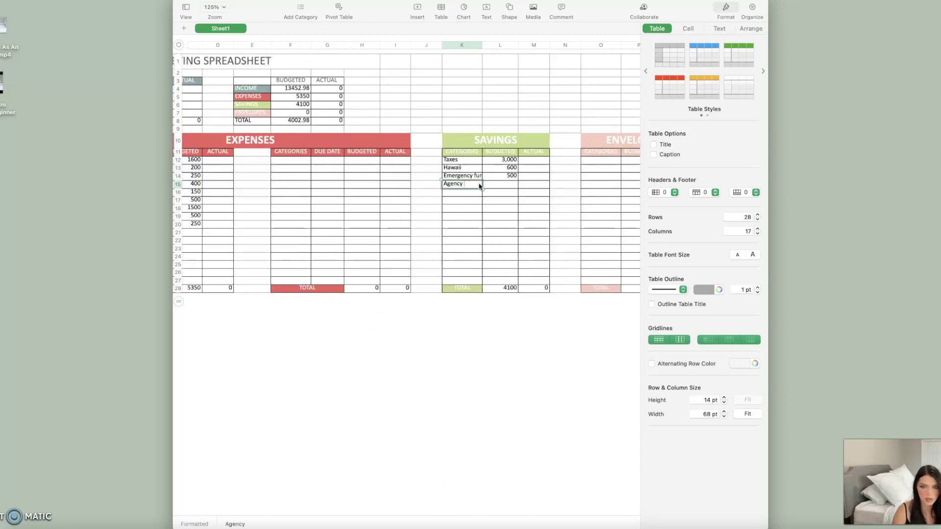
{"action": "left_click", "coordinate": [502, 186]}
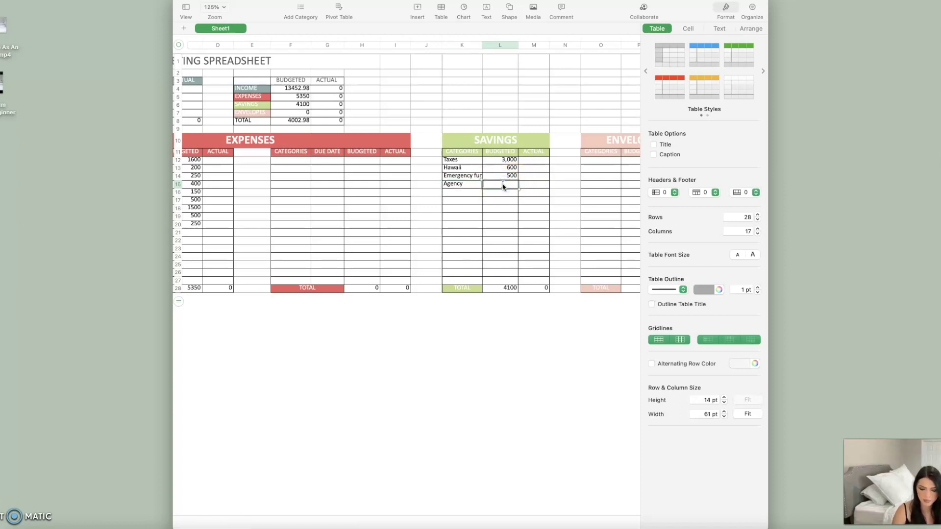
{"action": "type", "text": "3000"}
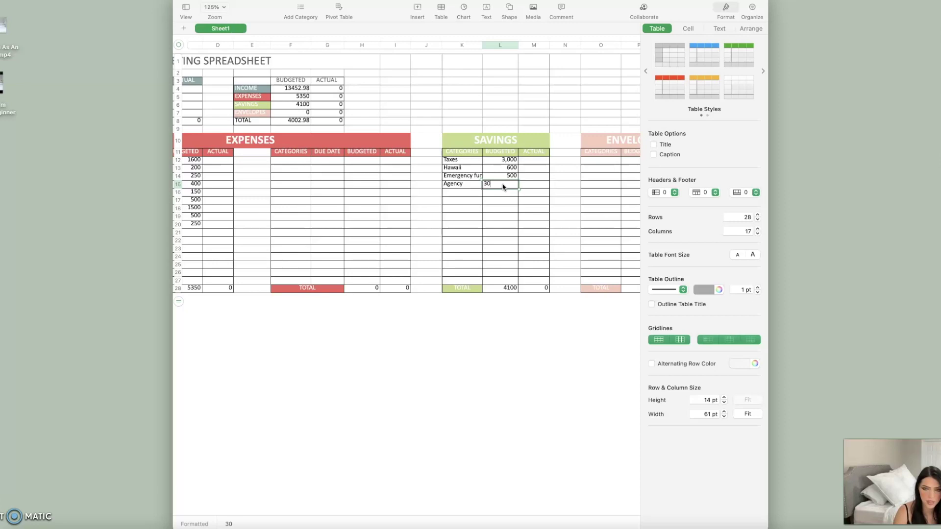
- Add a Savings category in row 16 of the Savings section with a budgeted amount of 1000
{"action": "left_click", "coordinate": [527, 352]}
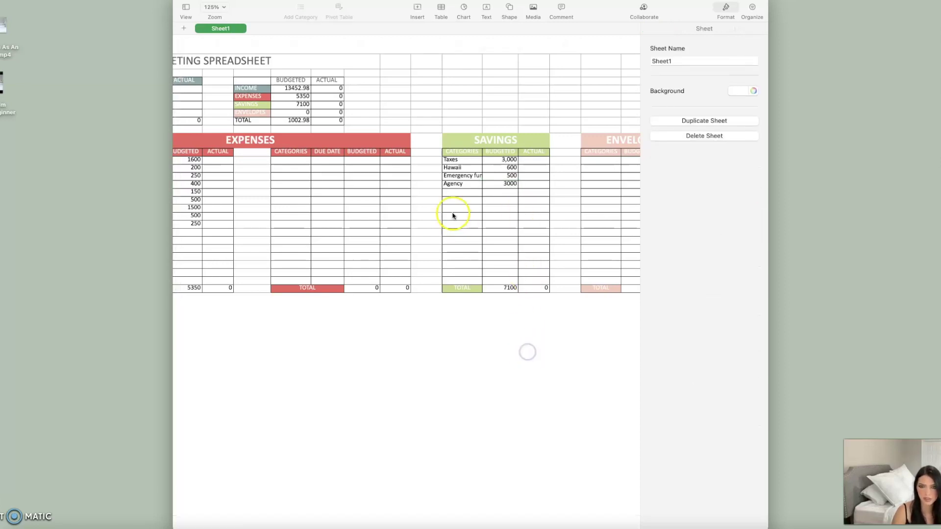
{"action": "left_click", "coordinate": [453, 194]}
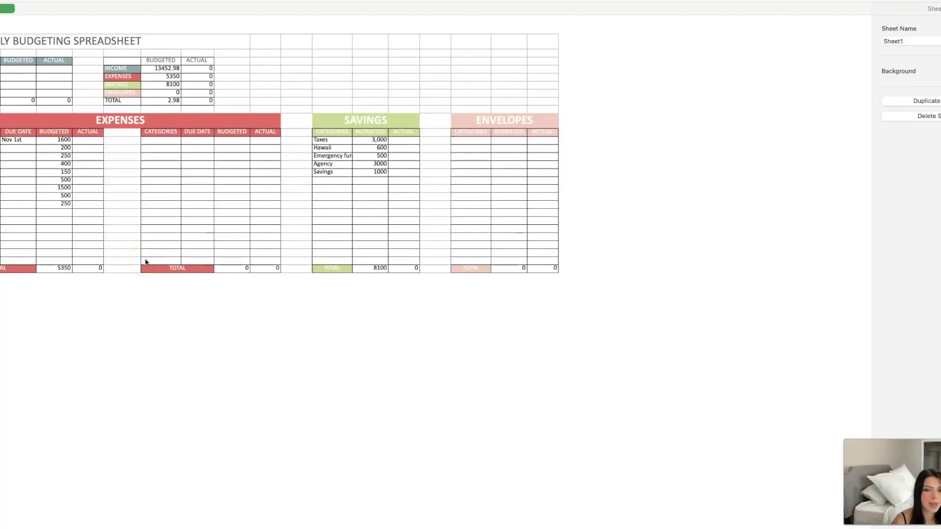
{"action": "left_click", "coordinate": [158, 259]}
{"action": "left_click", "coordinate": [221, 313]}
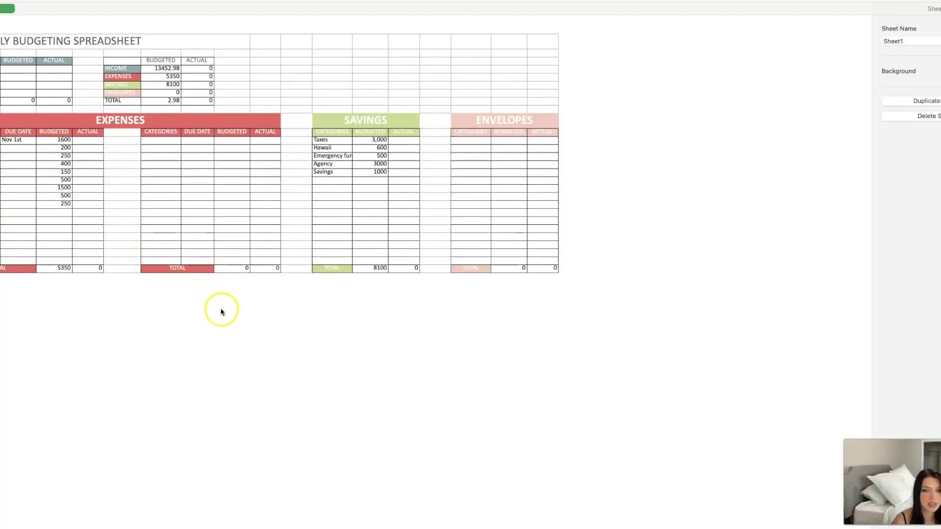
{"action": "left_click", "coordinate": [232, 325]}
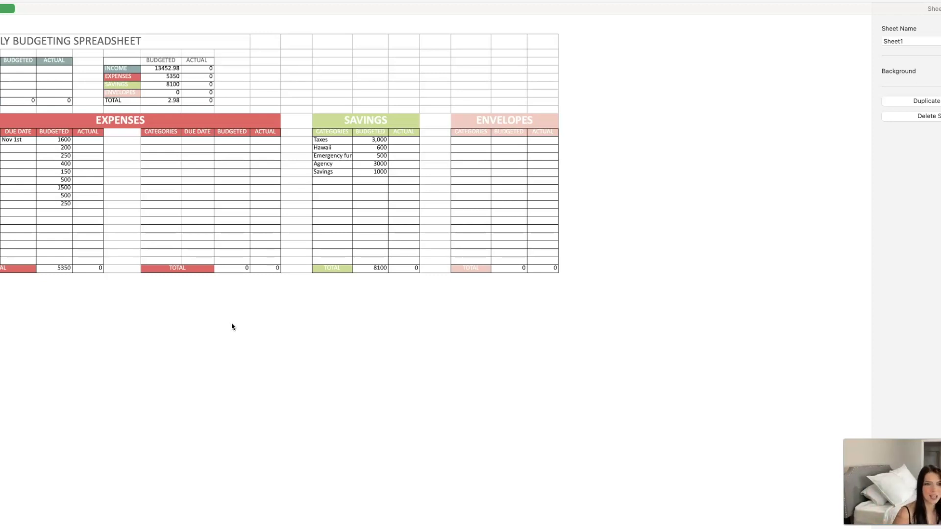
{"action": "left_click", "coordinate": [256, 291]}
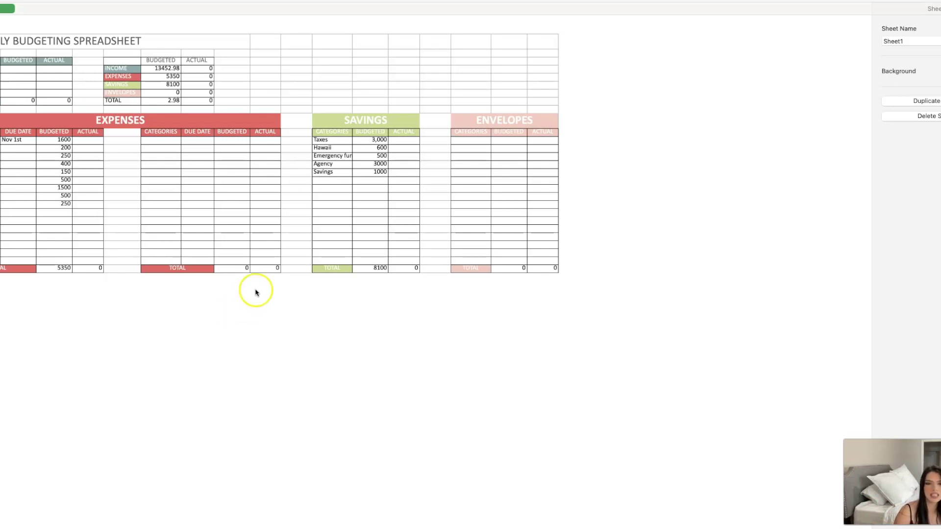
{"action": "left_click", "coordinate": [255, 295]}
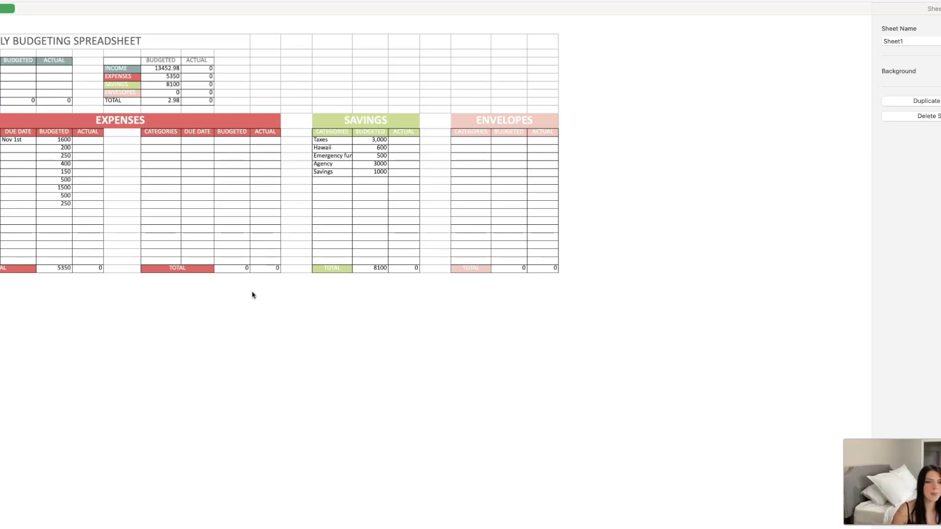
{"action": "left_click", "coordinate": [284, 270]}
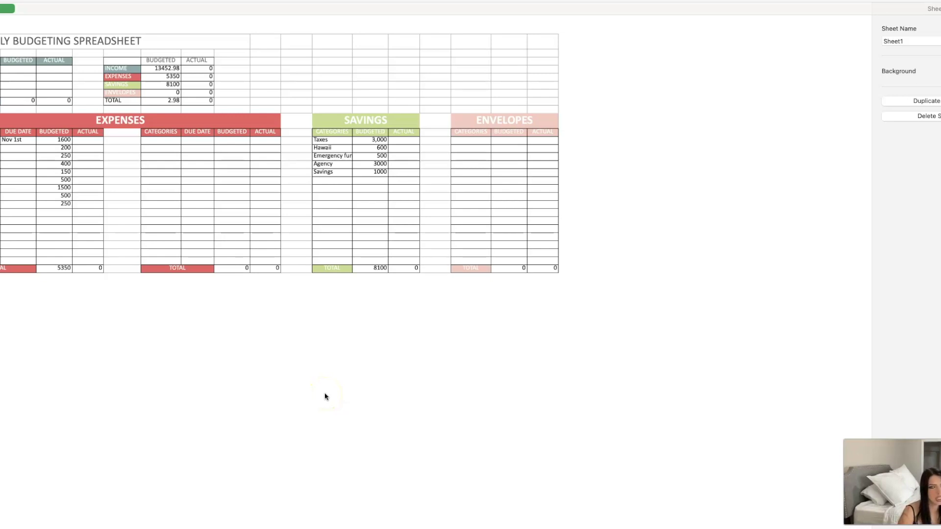
- Rename the category in row 16 of the Savings section to Invest
{"action": "left_click", "coordinate": [331, 172]}
{"action": "type", "text": "Invest"}
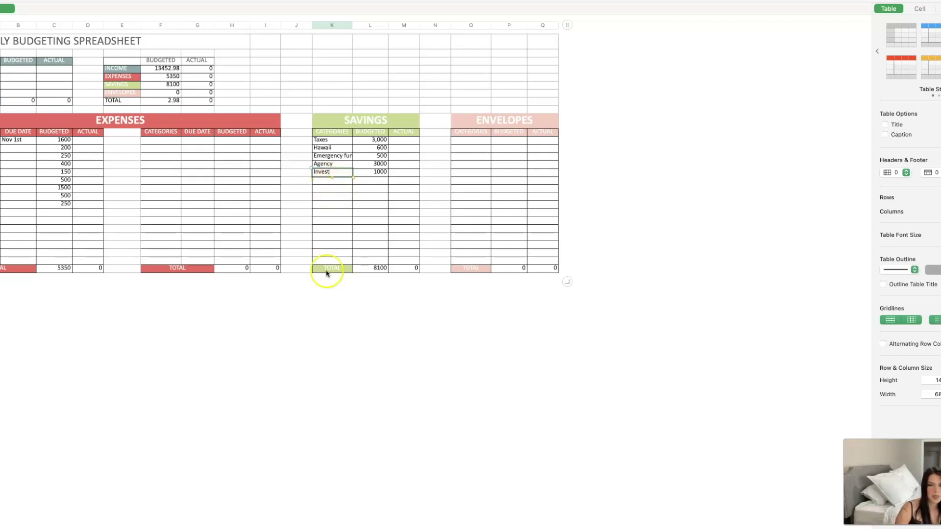
{"action": "left_click", "coordinate": [313, 310]}
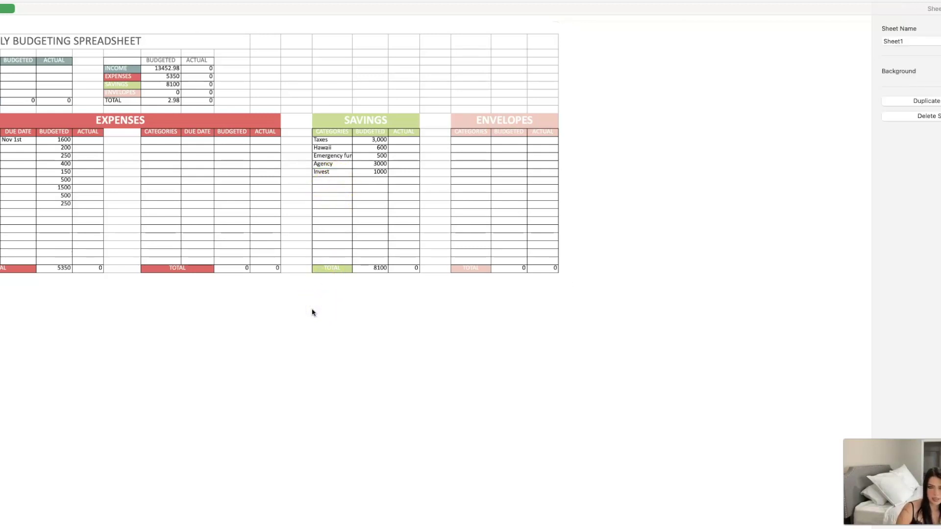